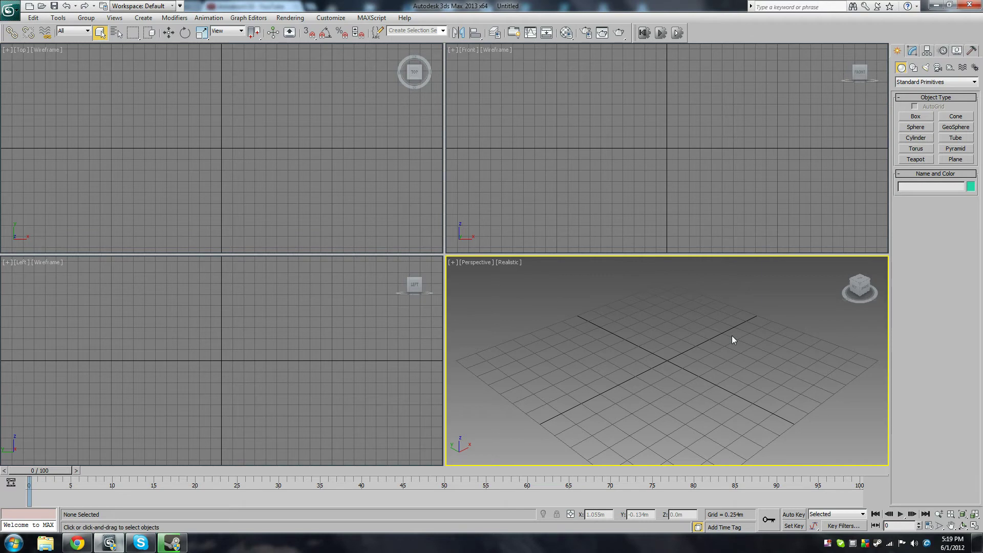
# Draw a brick-shaped Box001 on the grid in a maximized Perspective view
pyautogui.hotkey('alt', 'w')
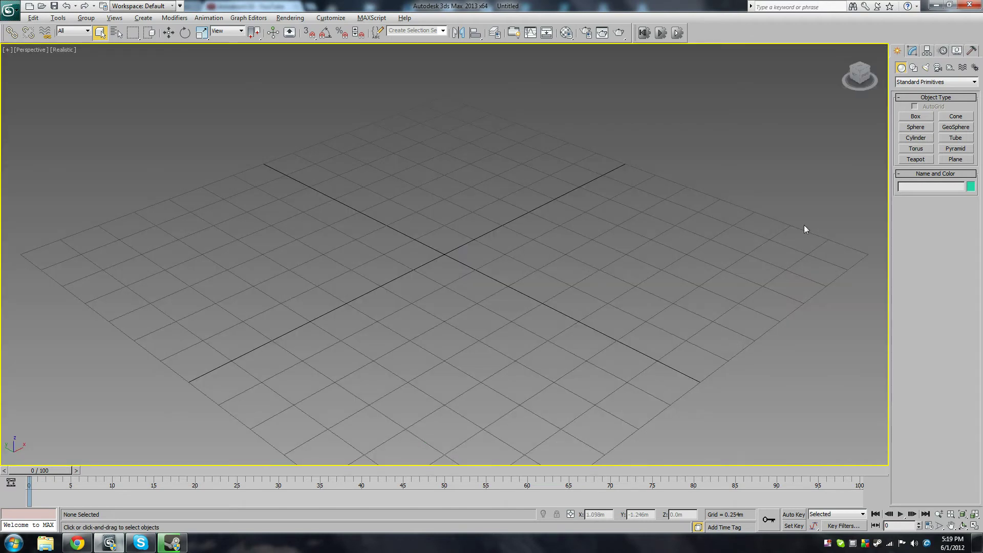
pyautogui.click(916, 116)
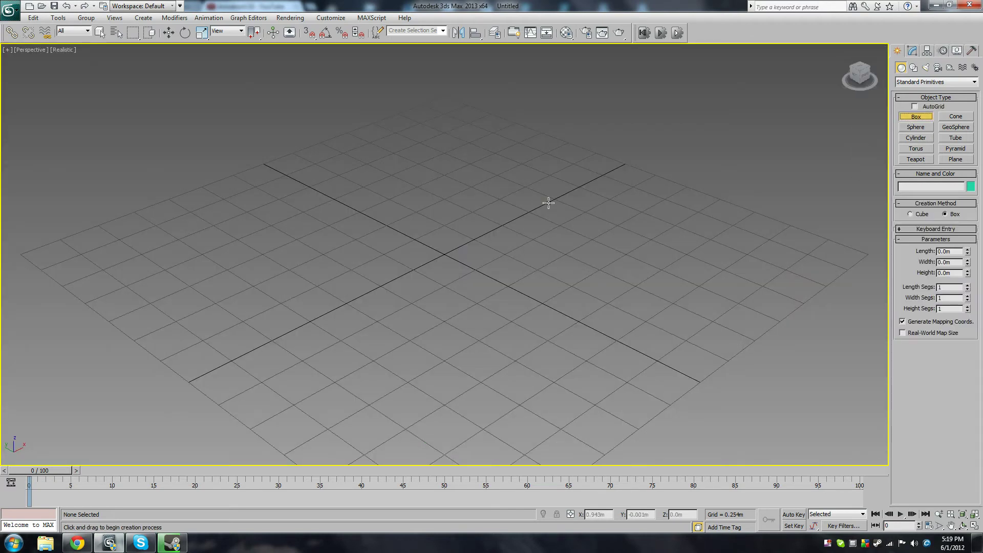
pyautogui.moveTo(549, 202); pyautogui.dragTo(525, 238)
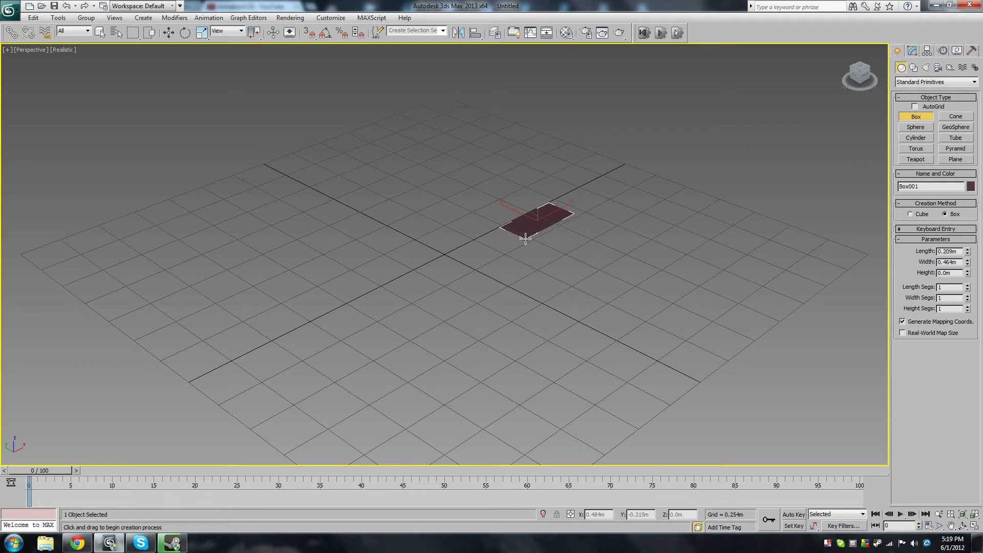
pyautogui.click(535, 220)
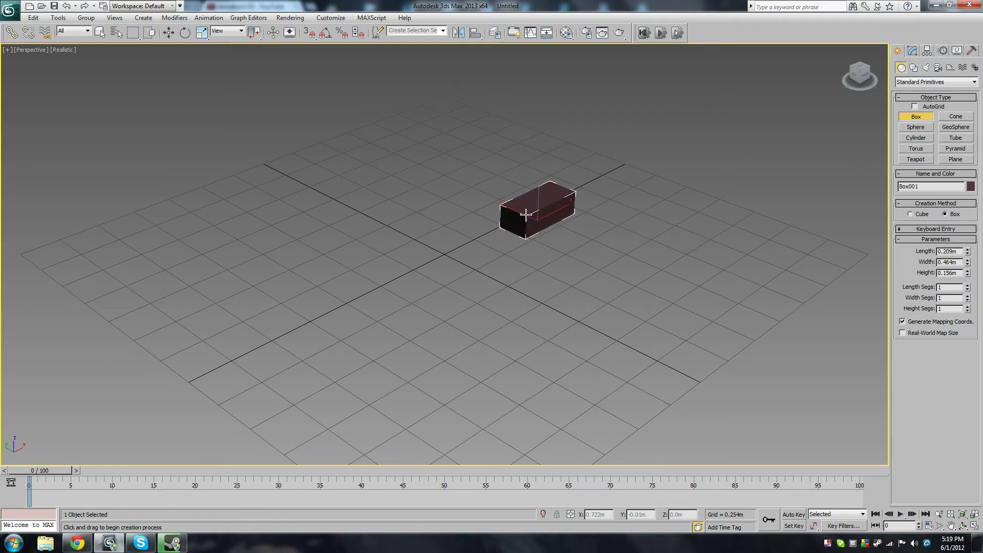
pyautogui.rightClick(586, 235)
# Uniformly scale the box down slightly and frame it in the view
pyautogui.keyDown('alt'); pyautogui.moveTo(515, 290); pyautogui.dragTo(481, 245, button='middle'); pyautogui.keyUp('alt')
pyautogui.press('r')
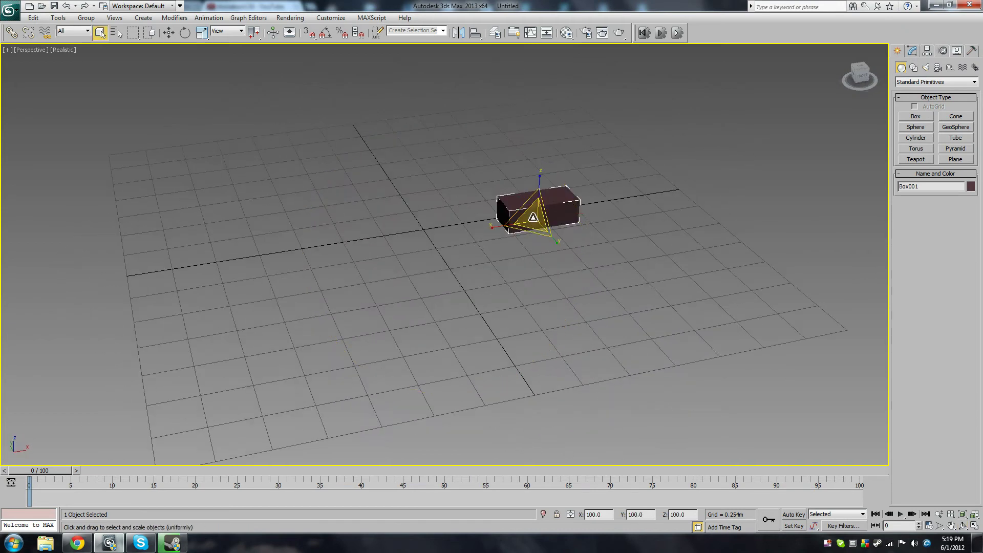
pyautogui.moveTo(536, 219); pyautogui.dragTo(475, 245)
pyautogui.press('q')
pyautogui.hotkey('ctrl', 'r')
pyautogui.press('z')
pyautogui.scroll(-4, 514, 226)
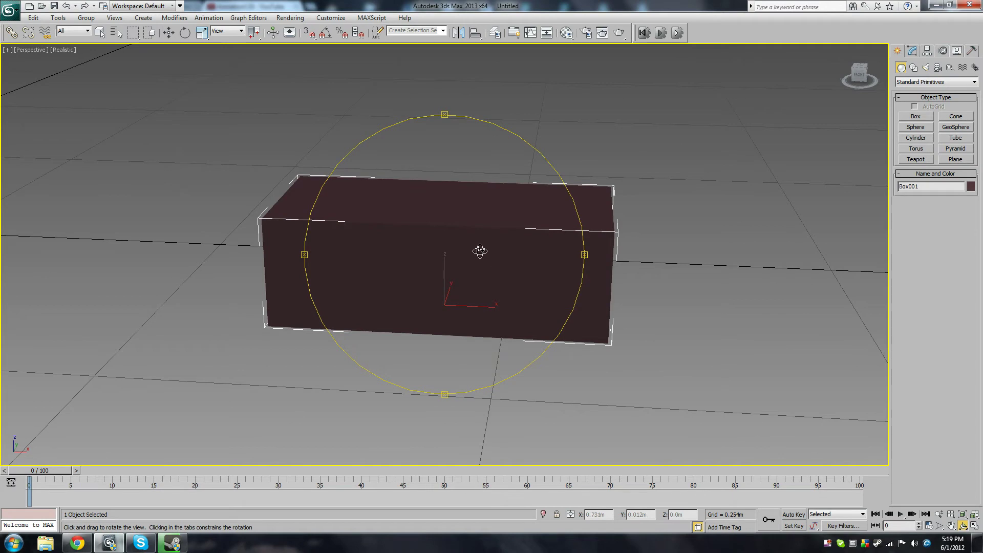
# Shift-drag instanced copies of the box along X to start a row
pyautogui.press('w')
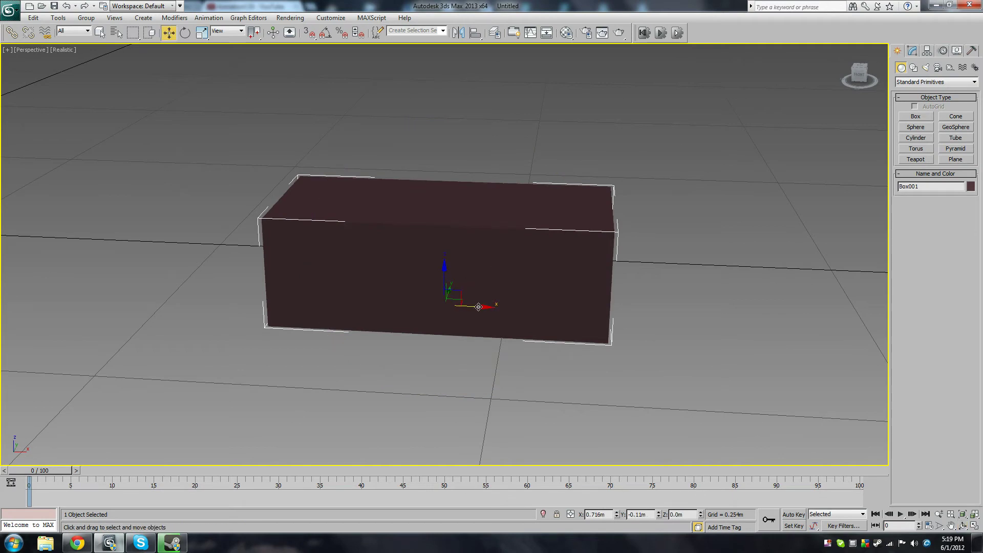
pyautogui.keyDown('shift'); pyautogui.moveTo(473, 307); pyautogui.dragTo(167, 299); pyautogui.keyUp('shift')
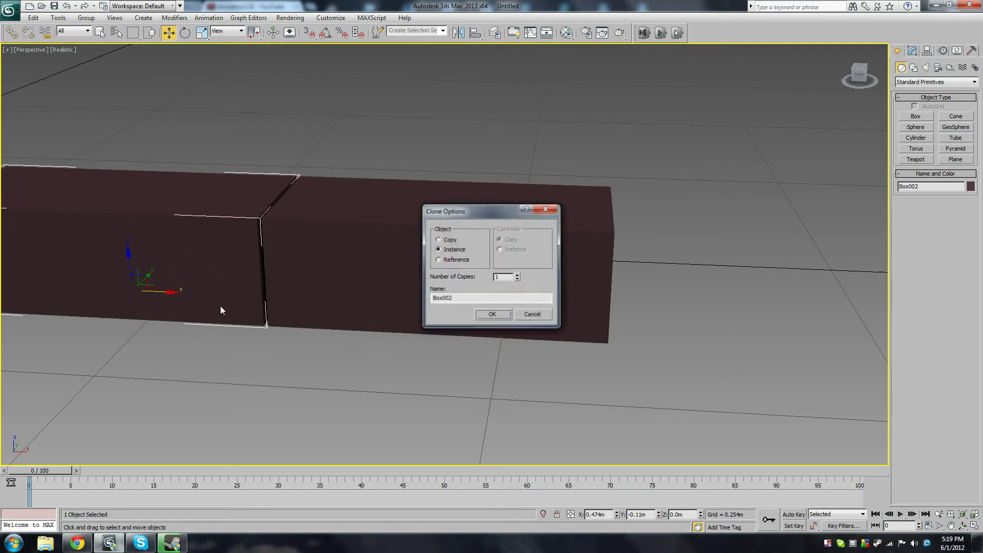
pyautogui.click(517, 275)
pyautogui.click(518, 275)
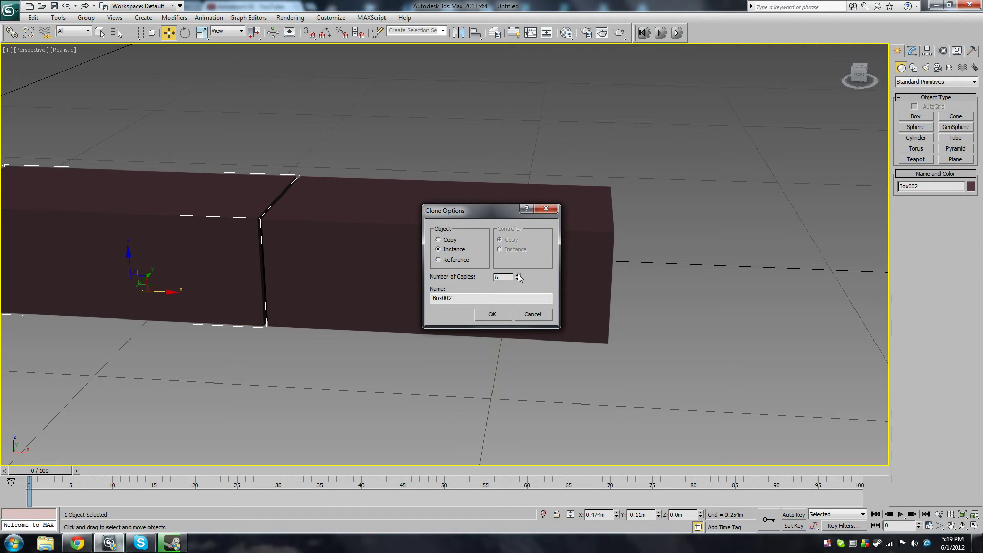
pyautogui.click(495, 317)
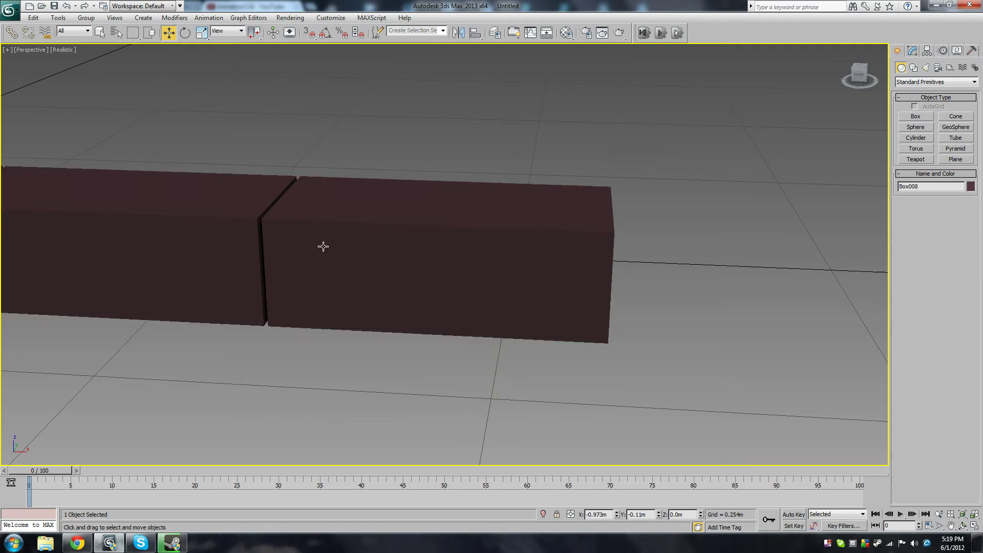
pyautogui.scroll(-5, 343, 285)
pyautogui.keyDown('alt'); pyautogui.moveTo(342, 285); pyautogui.dragTo(486, 295, button='middle'); pyautogui.keyUp('alt')
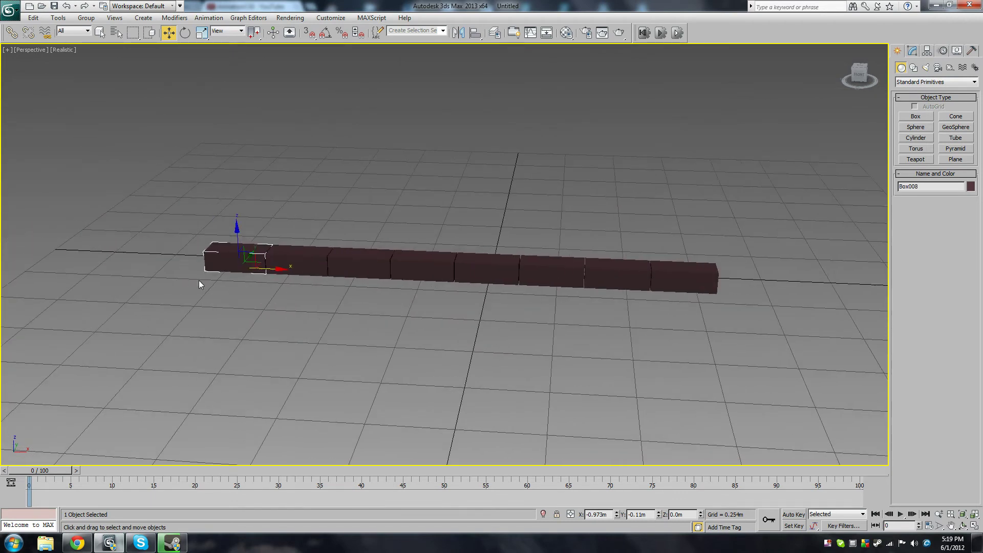
# Undo the clones and redo them as nine instances, making a ten-brick row up to Box010
pyautogui.hotkey('ctrl', 'z')
pyautogui.moveTo(719, 300)
pyautogui.keyDown('shift'); pyautogui.mouseDown()
pyautogui.moveTo(621, 300)
pyautogui.moveTo(650, 300)
pyautogui.mouseUp(); pyautogui.keyUp('shift')
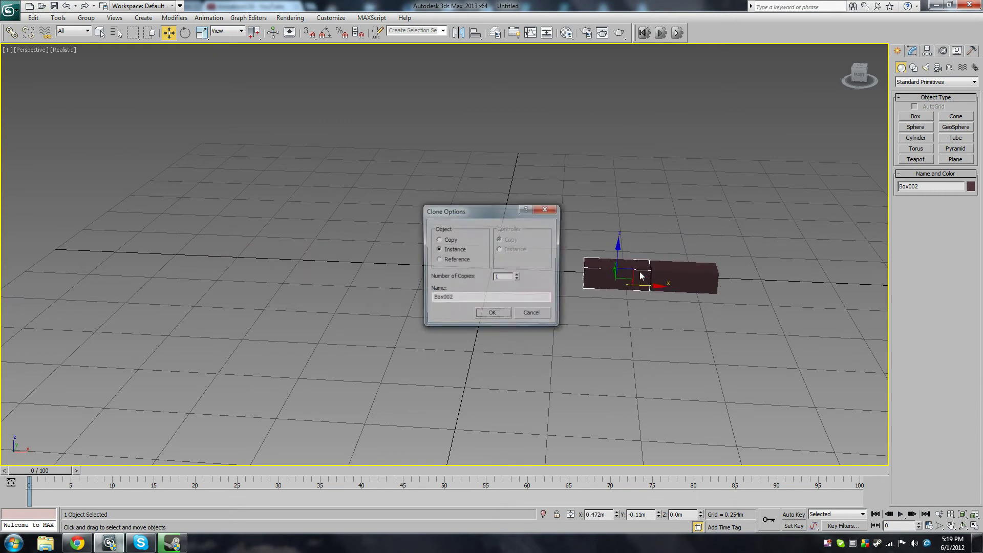
pyautogui.click(517, 275)
pyautogui.click(518, 275)
pyautogui.click(518, 275)
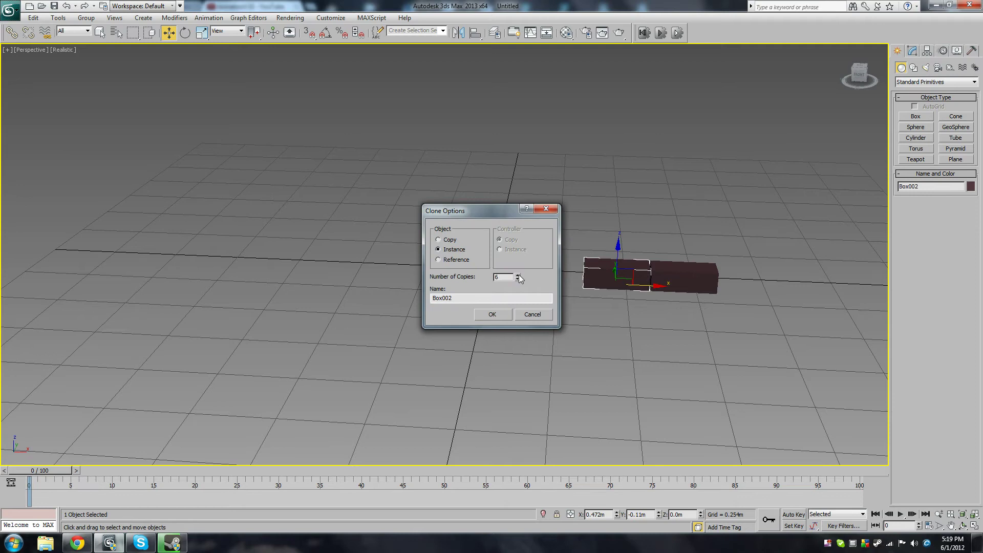
pyautogui.click(518, 275)
pyautogui.click(489, 316)
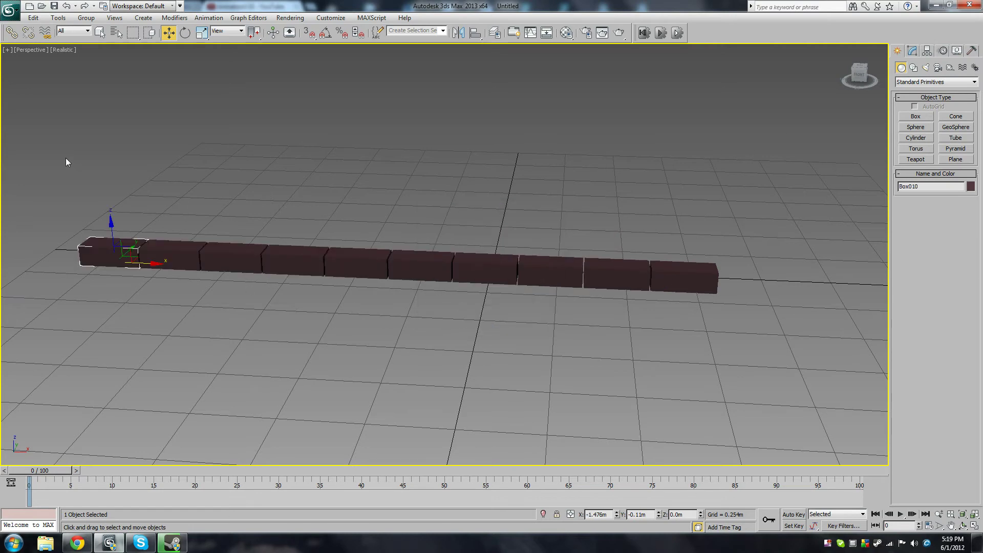
# Copy the row up as a second course and offset it along X to stagger the bricks
pyautogui.hotkey('ctrl', 'a')
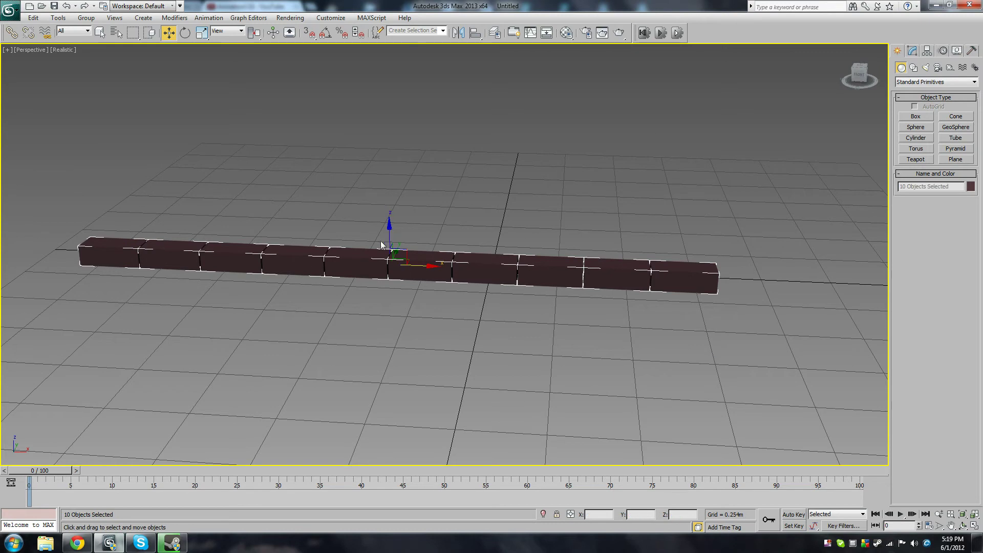
pyautogui.keyDown('shift'); pyautogui.moveTo(390, 236); pyautogui.dragTo(384, 219); pyautogui.keyUp('shift')
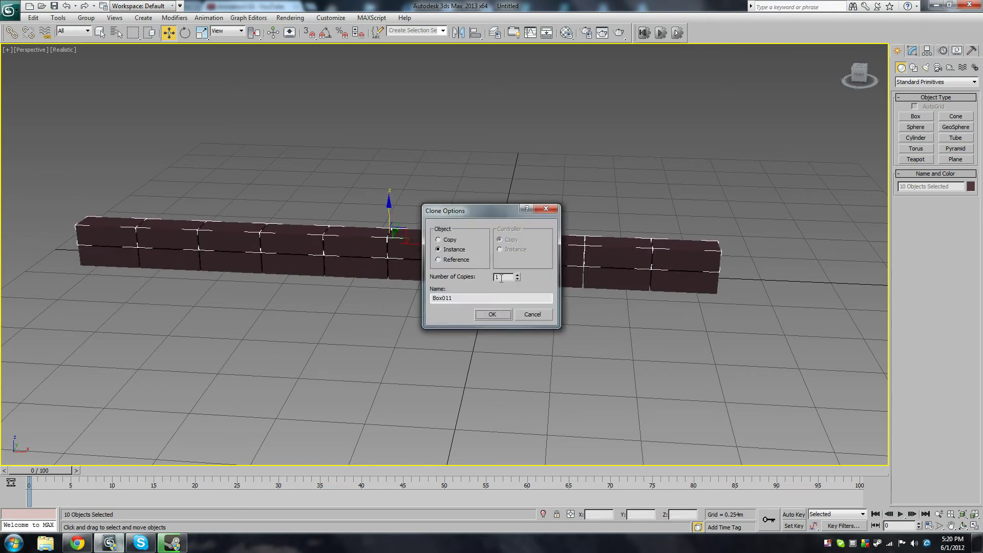
pyautogui.click(496, 314)
pyautogui.moveTo(423, 246); pyautogui.dragTo(460, 248)
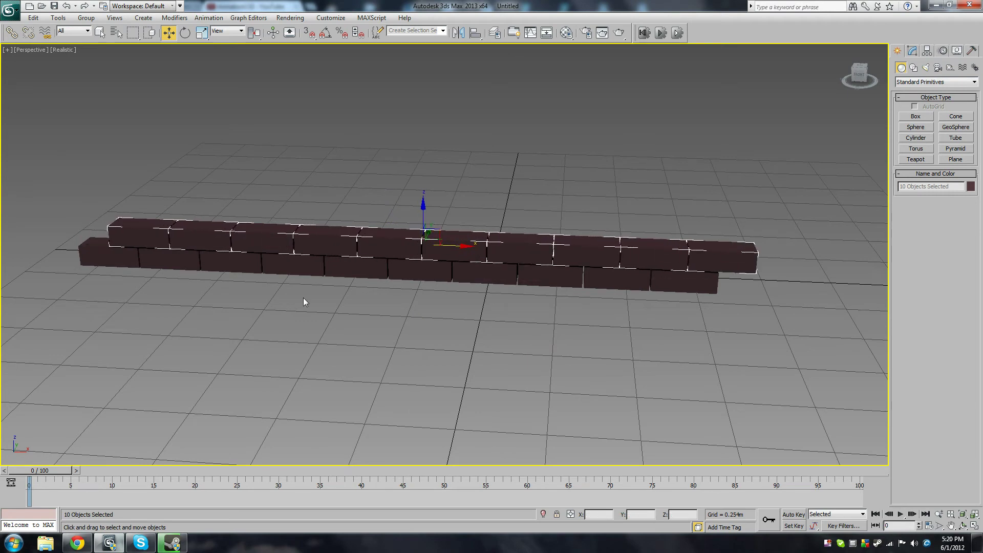
# Clone both courses upward with multiple copies to build the 120-brick wall
pyautogui.moveTo(30, 143); pyautogui.dragTo(848, 431)
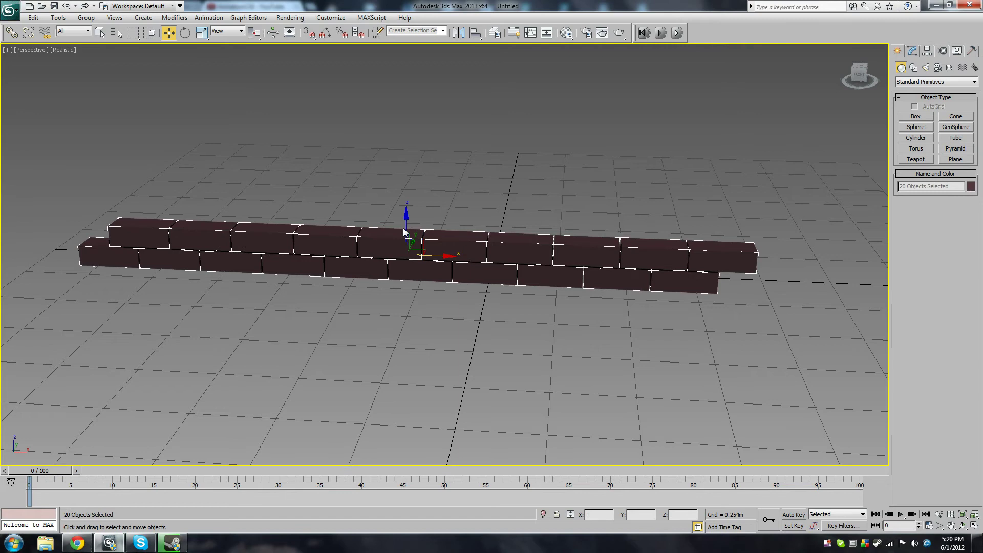
pyautogui.keyDown('shift'); pyautogui.moveTo(404, 228); pyautogui.dragTo(404, 180); pyautogui.keyUp('shift')
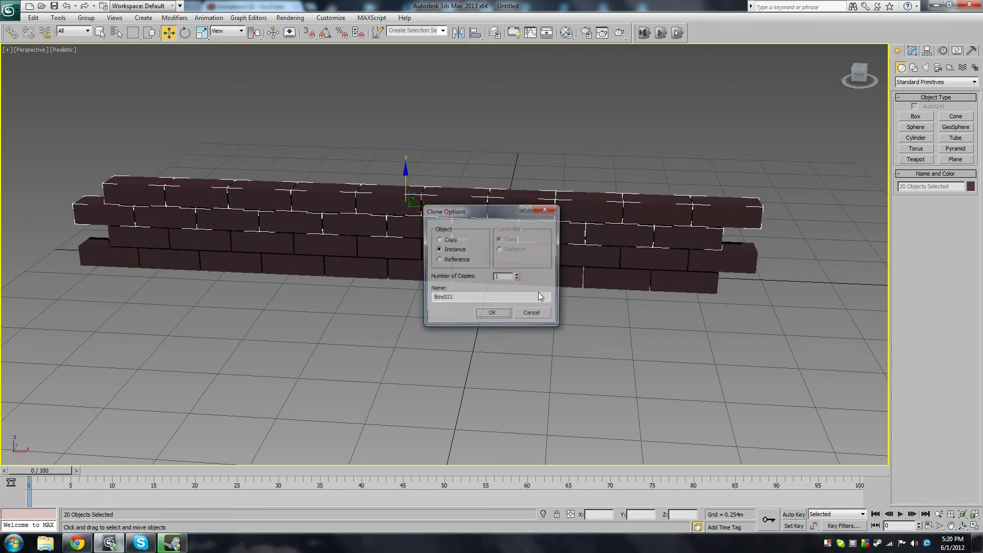
pyautogui.click(518, 275)
pyautogui.click(517, 275)
pyautogui.click(518, 275)
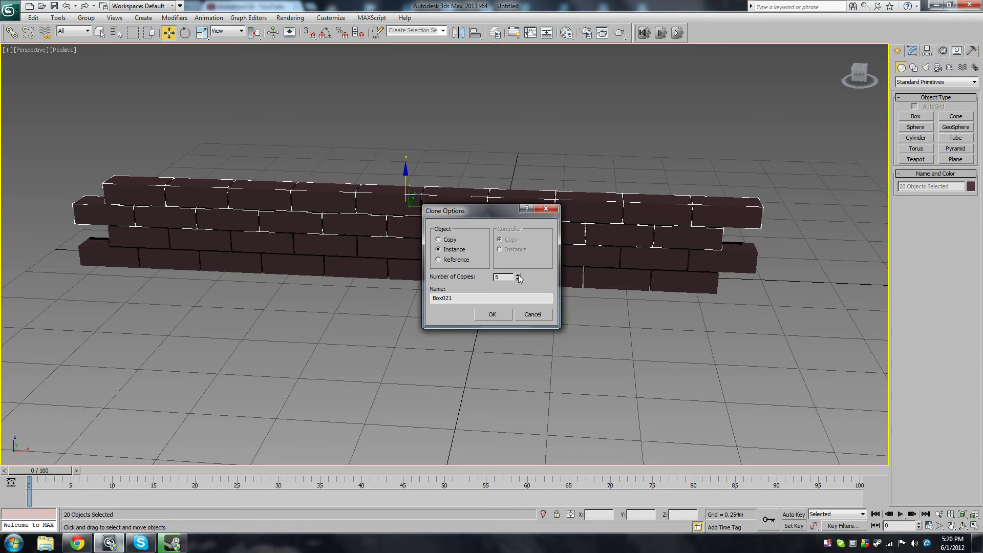
pyautogui.click(493, 315)
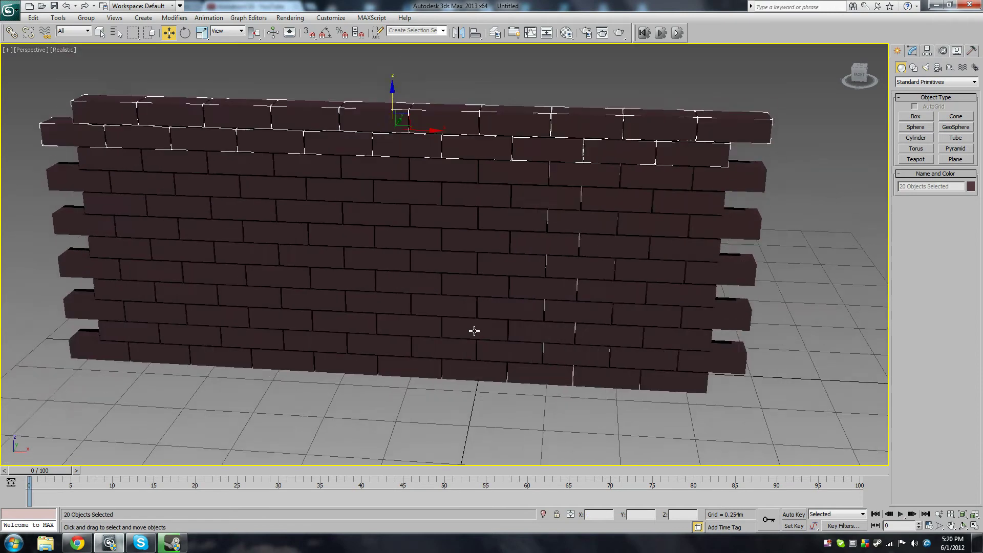
# Select all the wall bricks and orbit to view the wall at an angle
pyautogui.scroll(-4, 525, 346)
pyautogui.click(524, 346)
pyautogui.moveTo(215, 110); pyautogui.dragTo(661, 384)
pyautogui.hotkey('ctrl', 'r')
pyautogui.moveTo(494, 287)
pyautogui.mouseDown()
pyautogui.moveTo(517, 284)
pyautogui.moveTo(447, 292)
pyautogui.moveTo(500, 279)
pyautogui.mouseUp()
pyautogui.press('w')
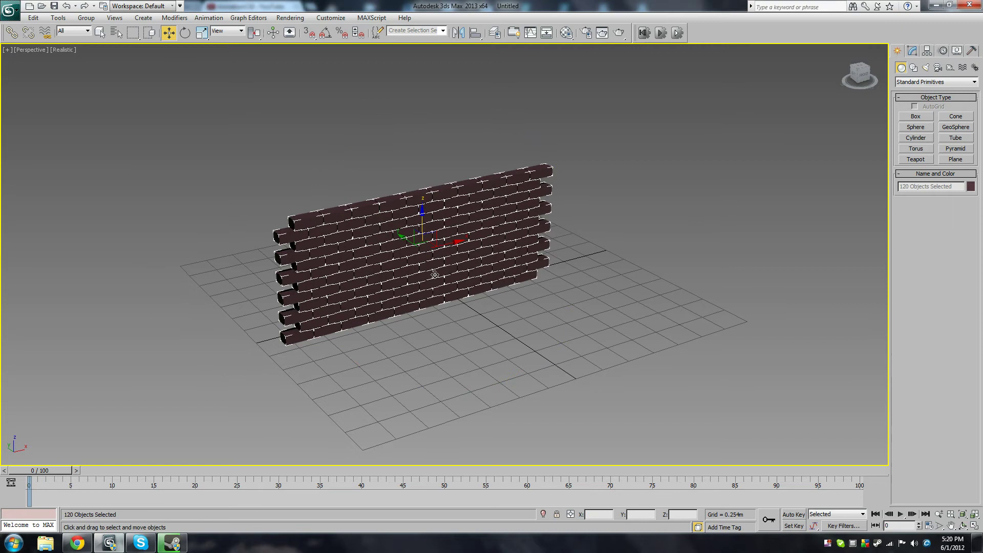
# Create Sphere001 on the grid to the right of the wall
pyautogui.keyDown('alt'); pyautogui.moveTo(452, 306); pyautogui.dragTo(492, 327, button='middle'); pyautogui.keyUp('alt')
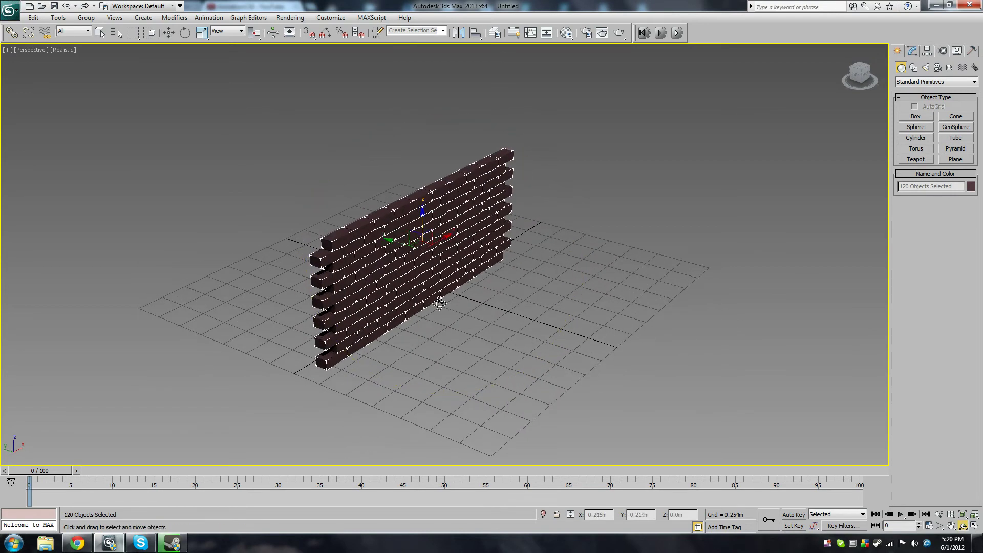
pyautogui.click(509, 336)
pyautogui.click(916, 127)
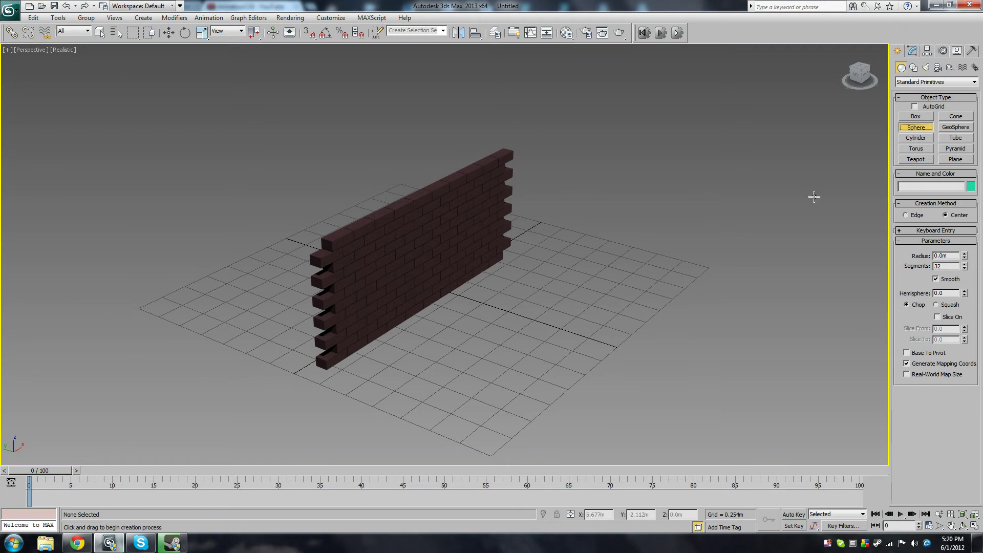
pyautogui.moveTo(556, 331)
pyautogui.mouseDown()
pyautogui.moveTo(558, 321)
pyautogui.moveTo(550, 338)
pyautogui.mouseUp()
# Uniformly shrink the sphere to about two-thirds of its size
pyautogui.press('w')
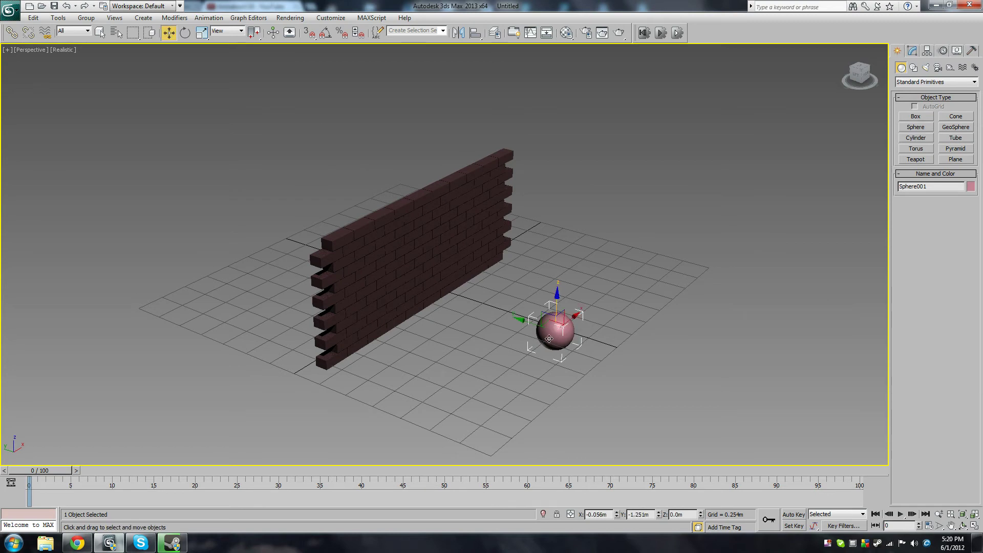
pyautogui.moveTo(553, 326)
pyautogui.keyDown('alt'); pyautogui.mouseDown(button='middle')
pyautogui.moveTo(472, 252)
pyautogui.moveTo(556, 323)
pyautogui.mouseUp(button='middle'); pyautogui.keyUp('alt')
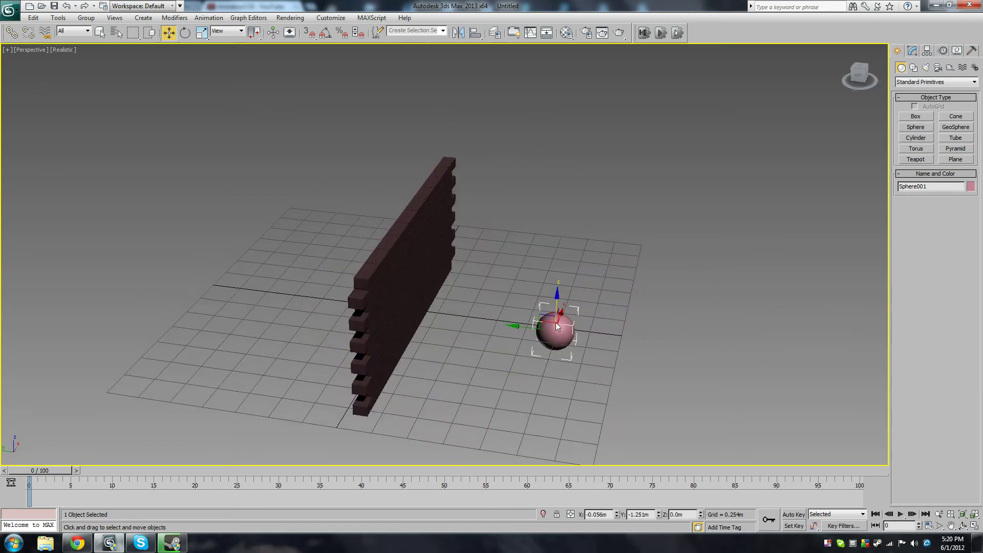
pyautogui.press('r')
pyautogui.moveTo(556, 324); pyautogui.dragTo(562, 361)
# Lift the sphere off the grid and position it in front of the wall
pyautogui.press('w')
pyautogui.moveTo(554, 302); pyautogui.dragTo(609, 282)
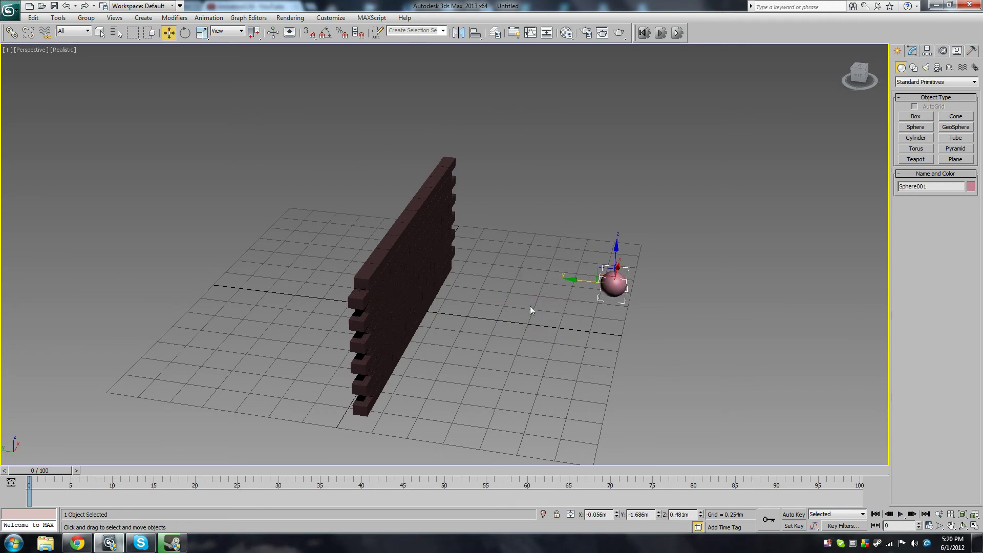
pyautogui.keyDown('alt'); pyautogui.moveTo(532, 308); pyautogui.dragTo(395, 275, button='middle'); pyautogui.keyUp('alt')
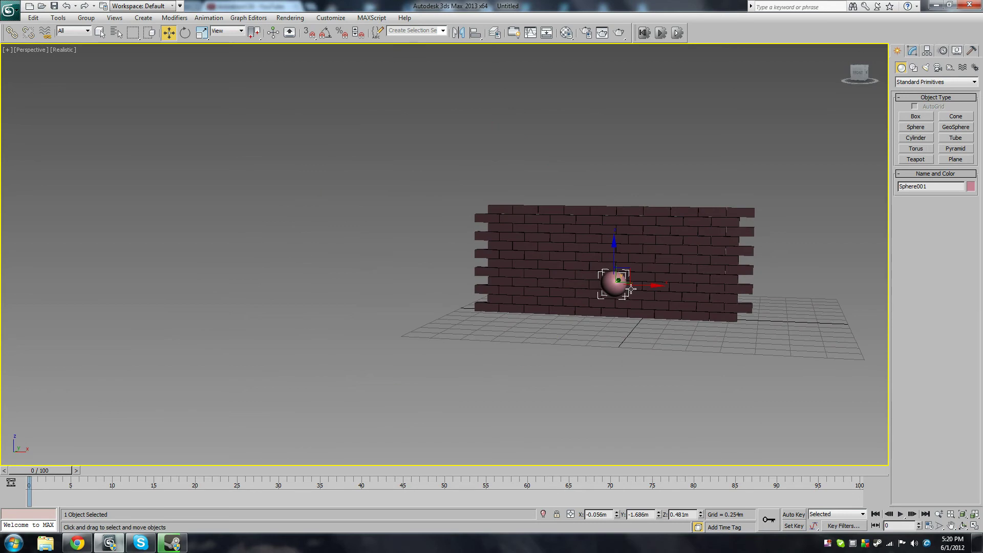
pyautogui.moveTo(642, 286); pyautogui.dragTo(612, 286)
# With Auto Key on, move the sphere past the wall to key its motion at frames 20 and 28
pyautogui.keyDown('alt'); pyautogui.moveTo(493, 290); pyautogui.dragTo(598, 296, button='middle'); pyautogui.keyUp('alt')
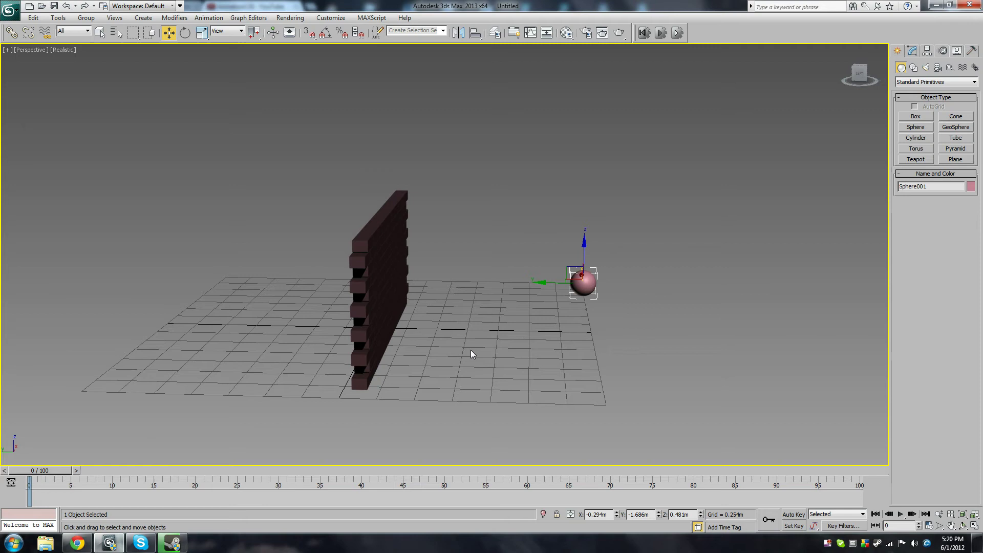
pyautogui.moveTo(60, 475); pyautogui.dragTo(177, 480)
pyautogui.press('w')
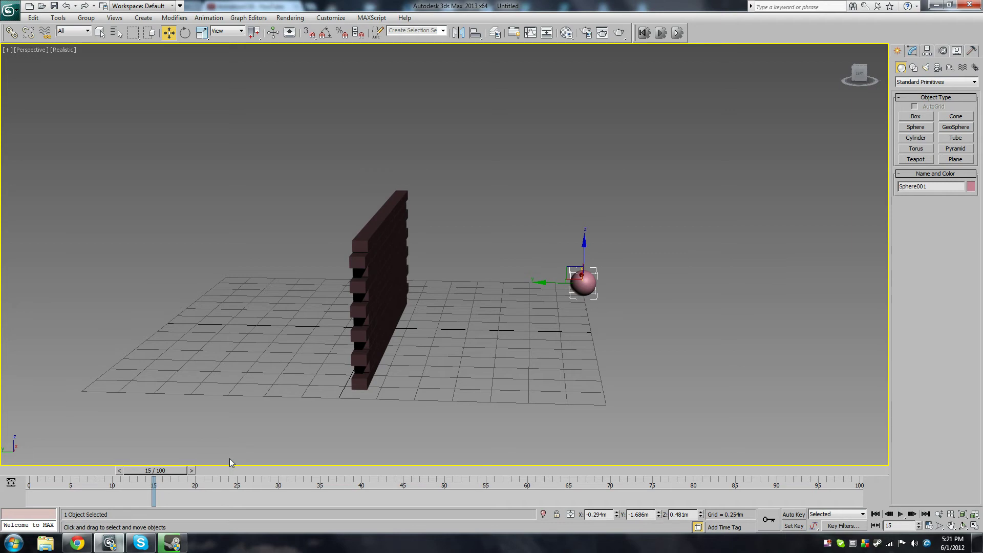
pyautogui.press('n')
pyautogui.moveTo(167, 472); pyautogui.dragTo(265, 474)
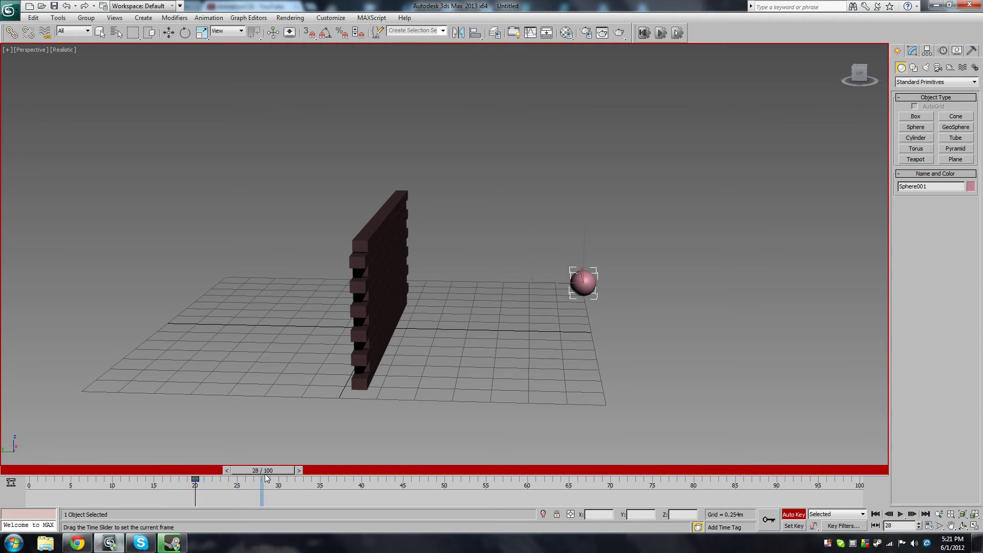
pyautogui.press('w')
pyautogui.moveTo(557, 299); pyautogui.dragTo(194, 296)
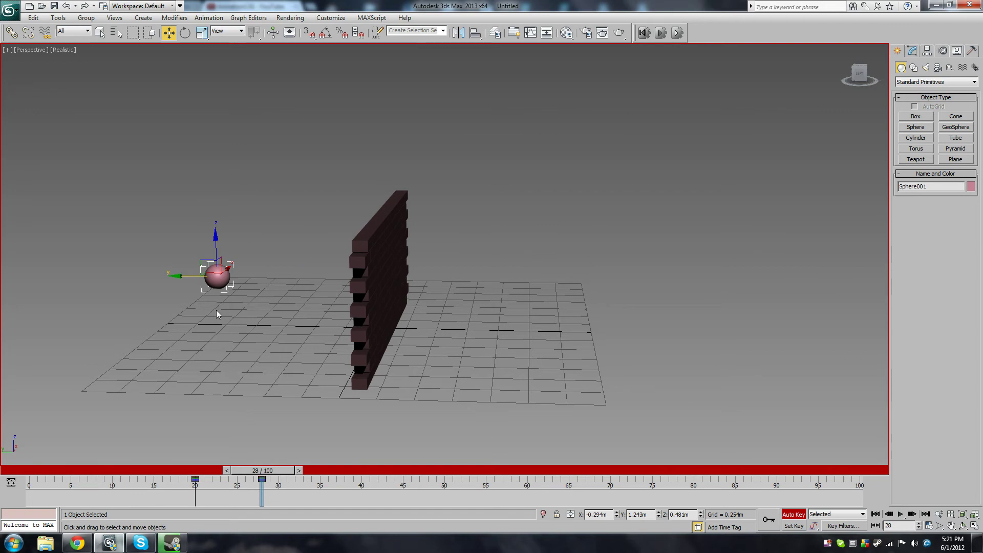
# Turn off Auto Key, return to frame 17 and play back the sphere animation
pyautogui.press('n')
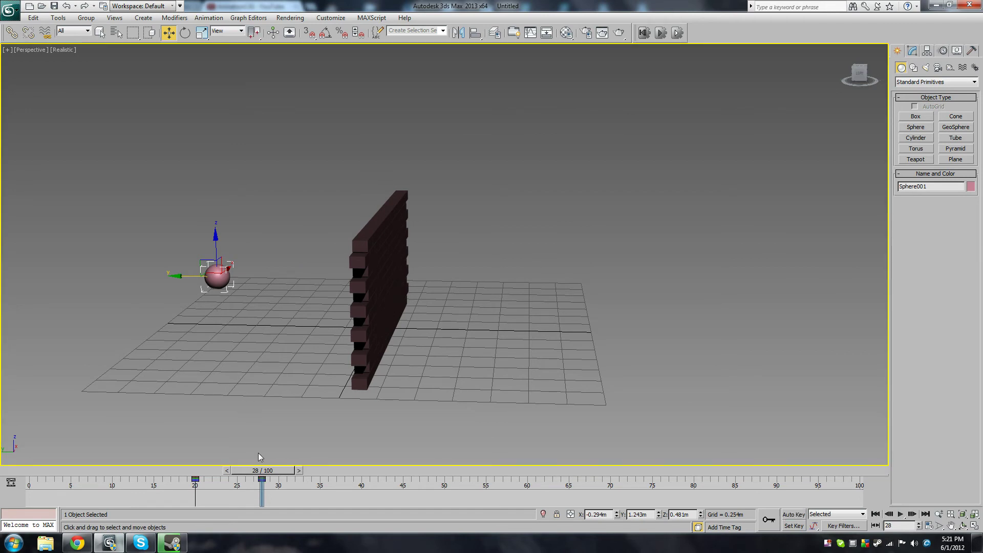
pyautogui.moveTo(260, 470); pyautogui.dragTo(204, 470)
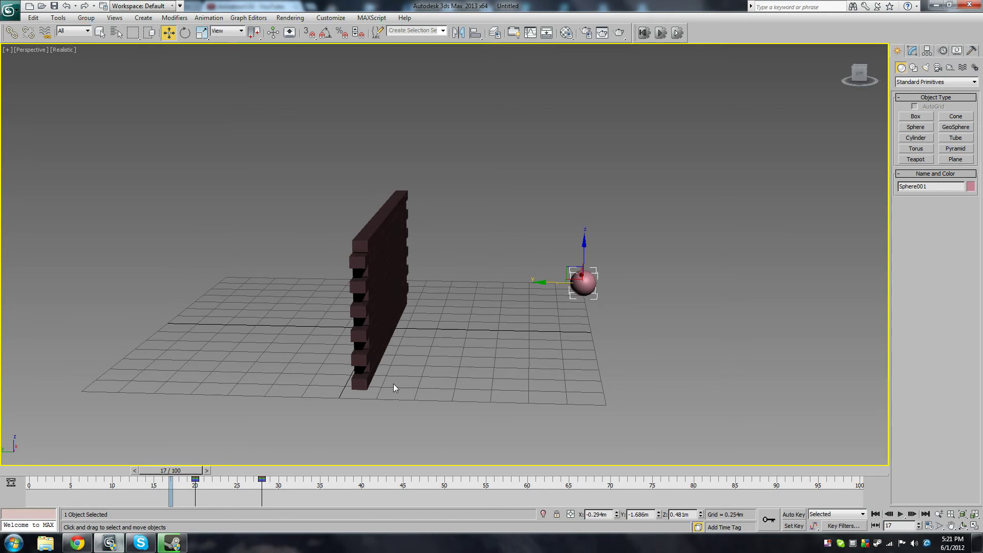
pyautogui.press('/')
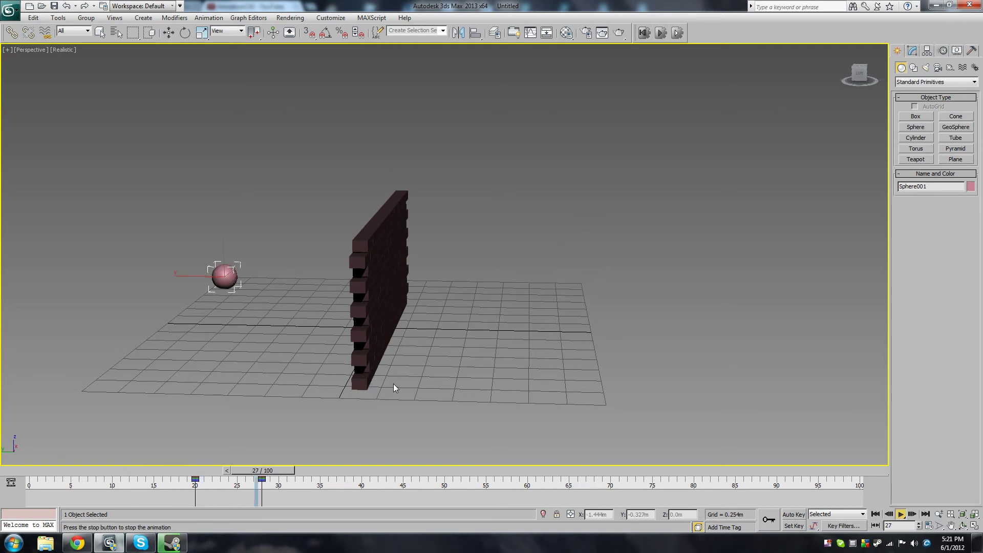
pyautogui.press('/')
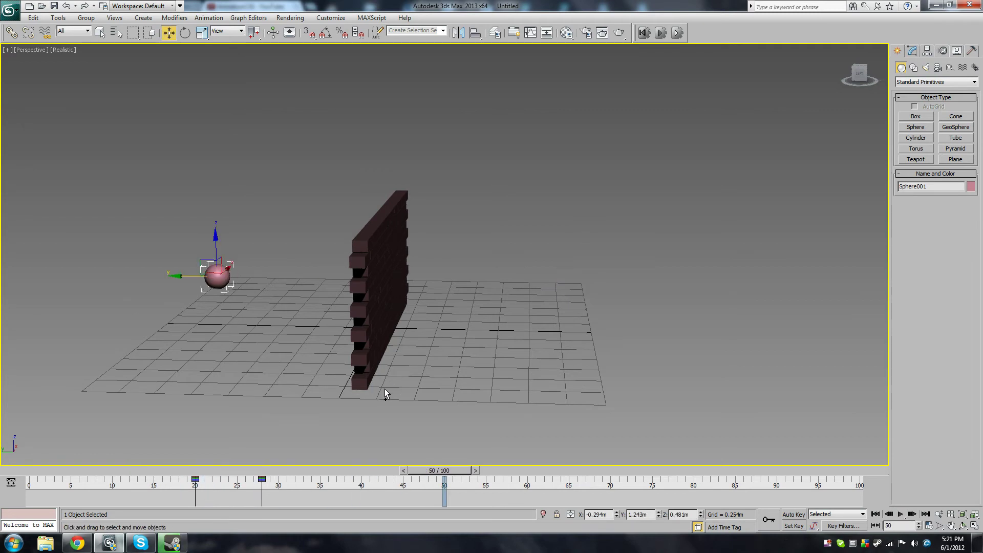
# Orbit around the wall to inspect the sphere's animated path
pyautogui.keyDown('alt'); pyautogui.moveTo(386, 389); pyautogui.dragTo(439, 336, button='middle'); pyautogui.keyUp('alt')
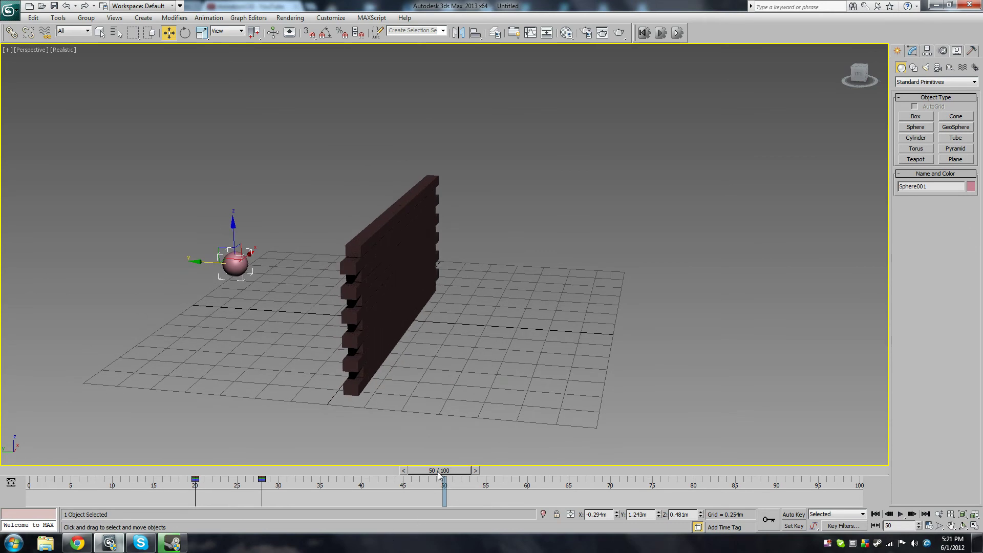
pyautogui.keyDown('alt'); pyautogui.moveTo(389, 299); pyautogui.dragTo(383, 296, button='middle'); pyautogui.keyUp('alt')
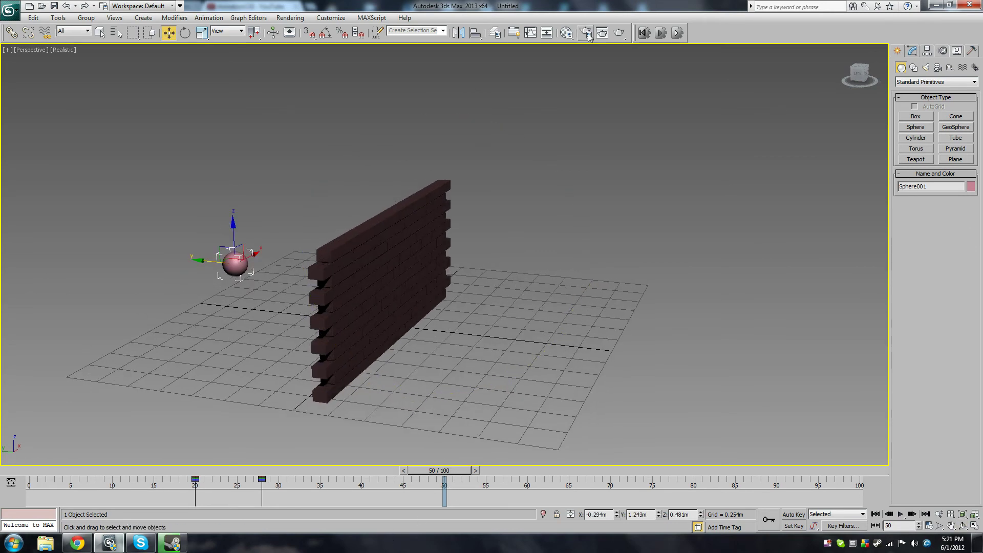
pyautogui.hotkey('ctrl', 'r')
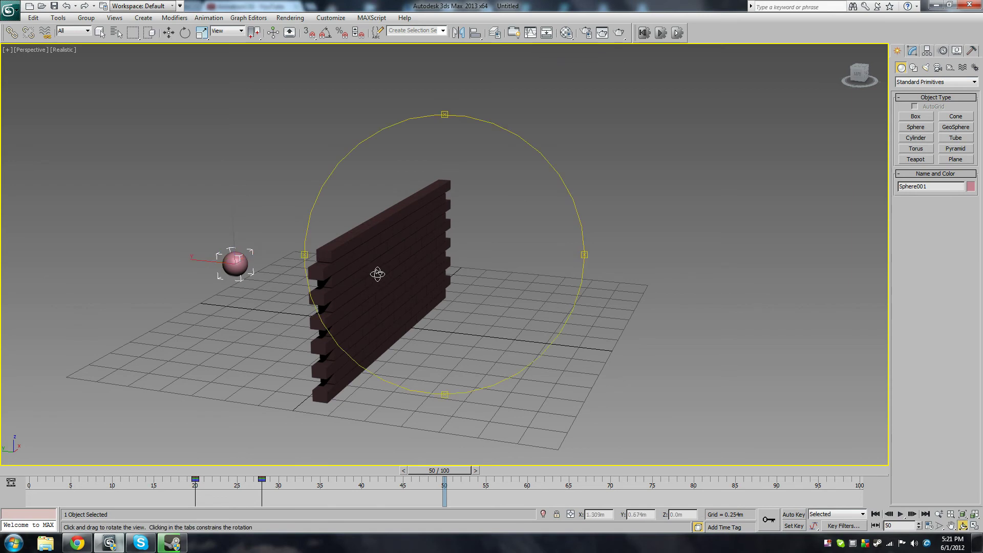
pyautogui.moveTo(377, 274)
pyautogui.mouseDown()
pyautogui.moveTo(305, 281)
pyautogui.moveTo(388, 259)
pyautogui.moveTo(367, 290)
pyautogui.moveTo(374, 281)
pyautogui.mouseUp()
pyautogui.press('w')
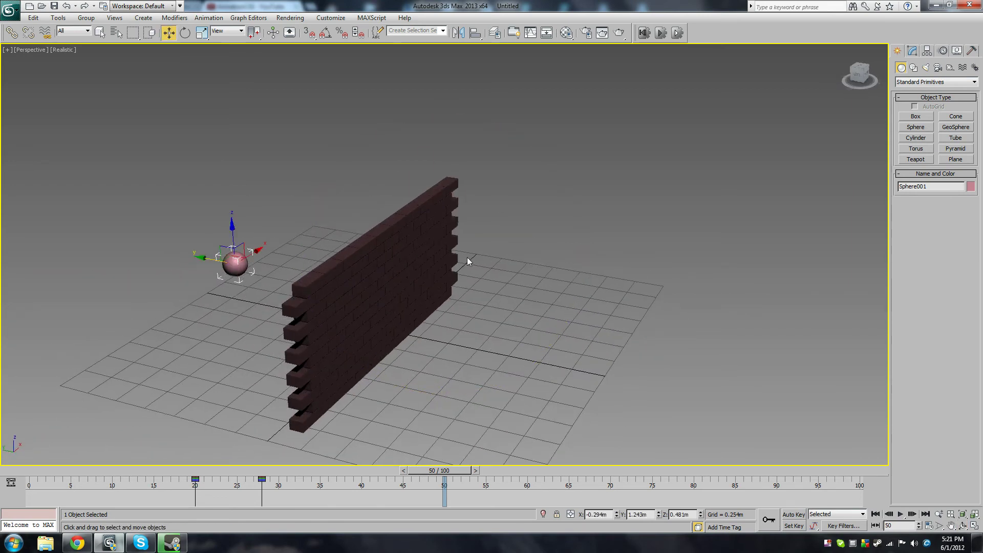
# Reframe the wall and sphere, then select the sphere in the Modify panel
pyautogui.click(537, 288)
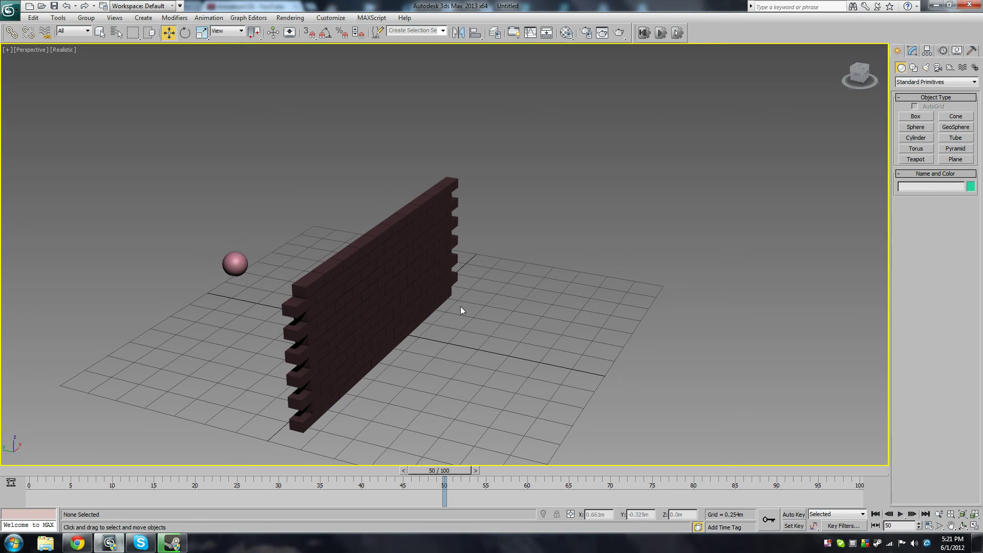
pyautogui.moveTo(460, 307); pyautogui.dragTo(606, 253, button='middle')
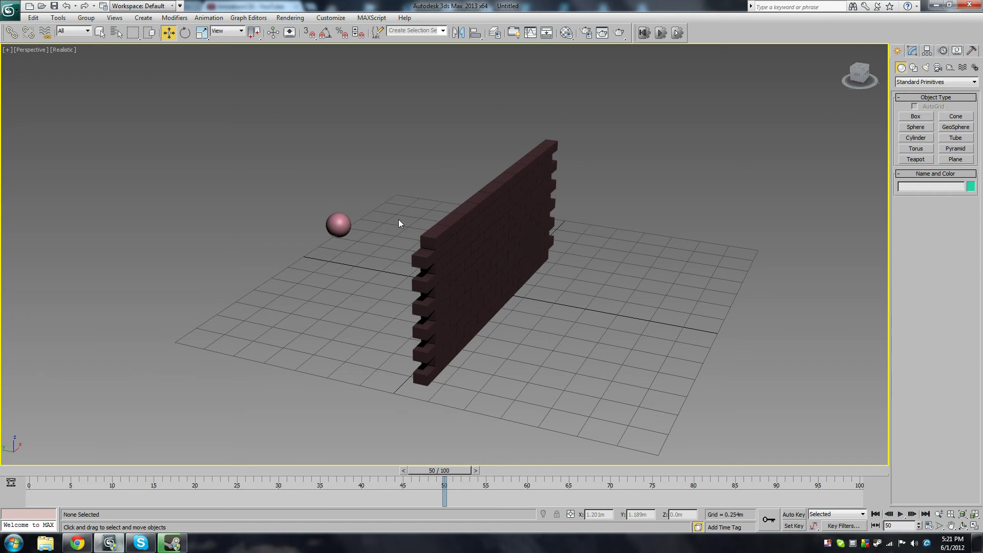
pyautogui.click(346, 224)
pyautogui.click(912, 50)
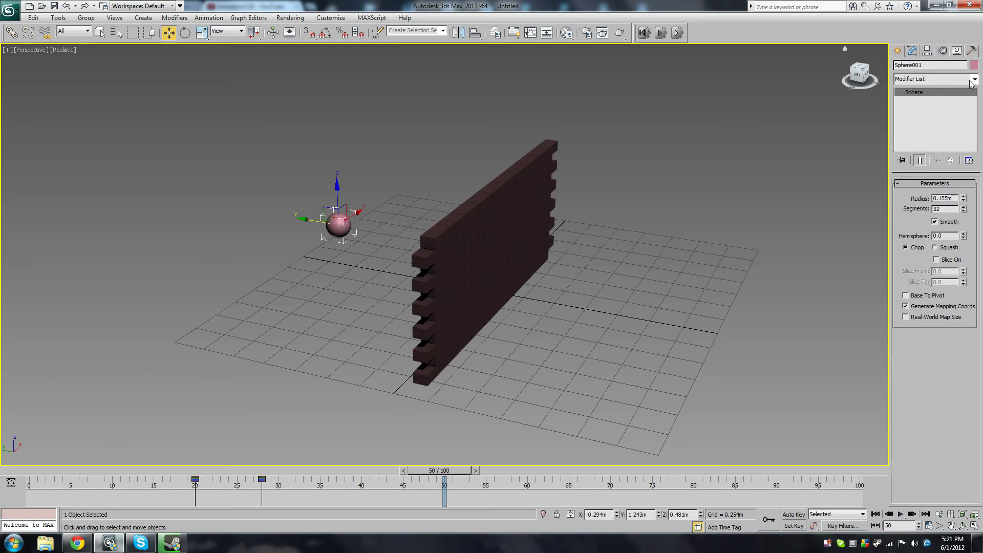
# Add and then remove a MassFX RBody modifier, leaving the sphere unmodified, and open the Animation menu
pyautogui.click(975, 80)
pyautogui.scroll(-5, 922, 169)
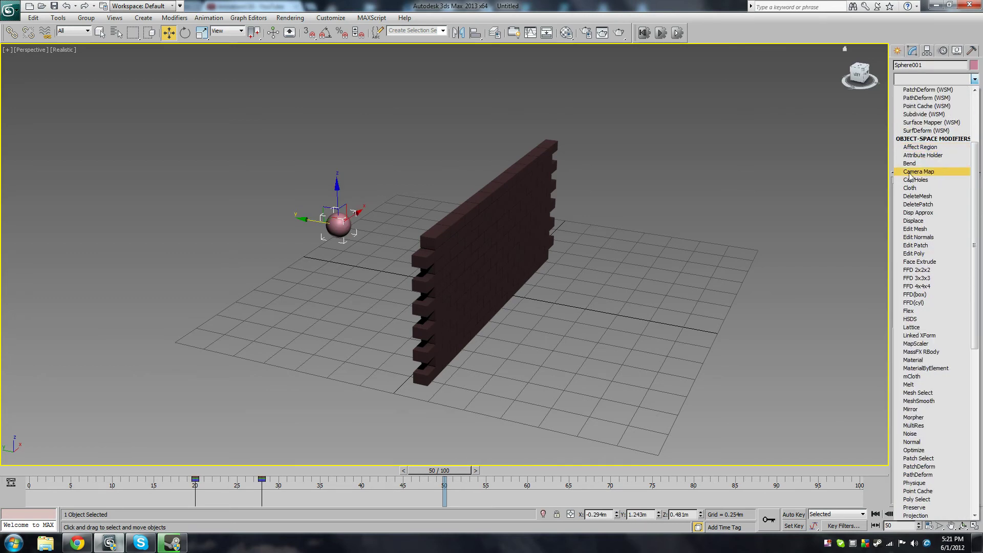
pyautogui.scroll(-4, 920, 201)
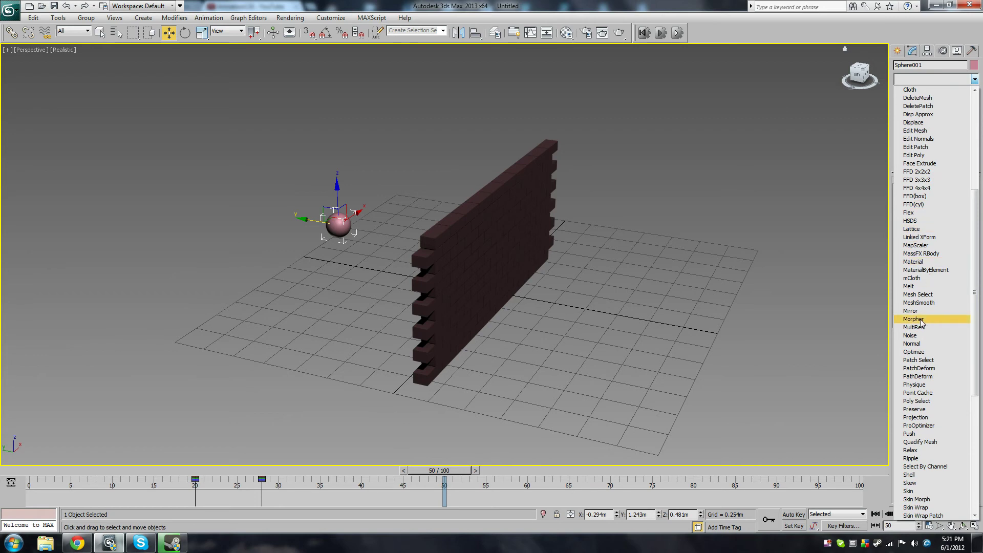
pyautogui.click(921, 254)
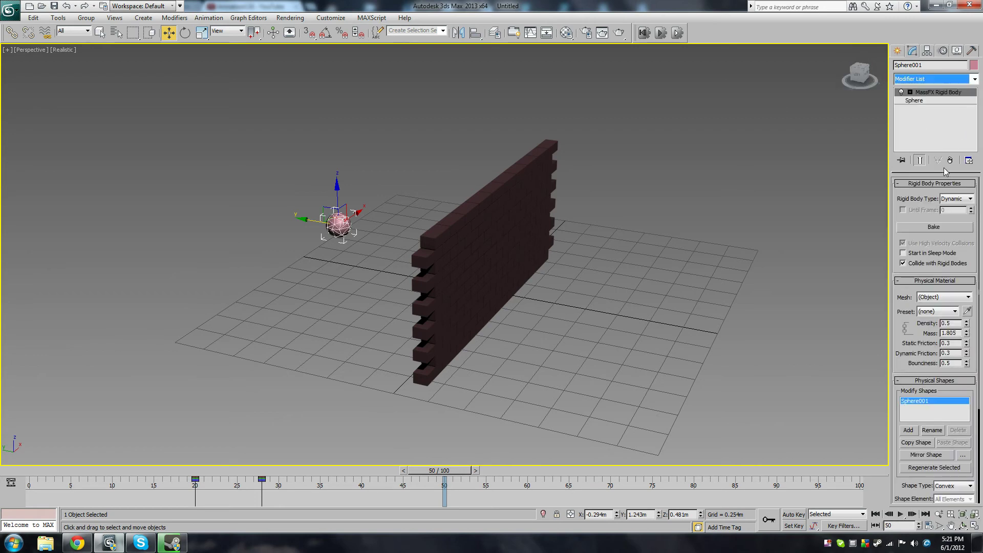
pyautogui.click(950, 159)
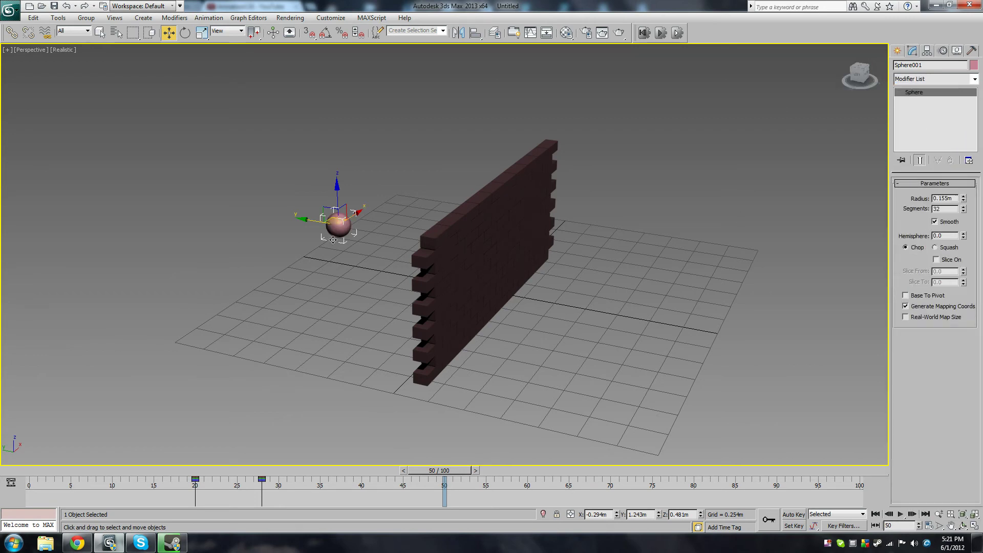
pyautogui.click(209, 18)
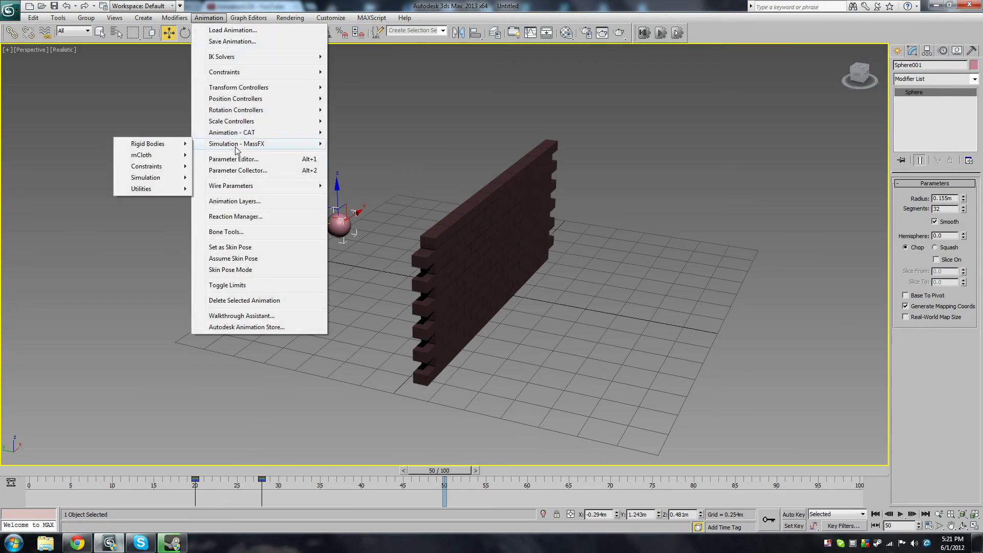
# Open MassFX Tools from Simulation - MassFX > Utilities and dock it at the left
pyautogui.moveTo(215, 144)
pyautogui.moveTo(170, 189)
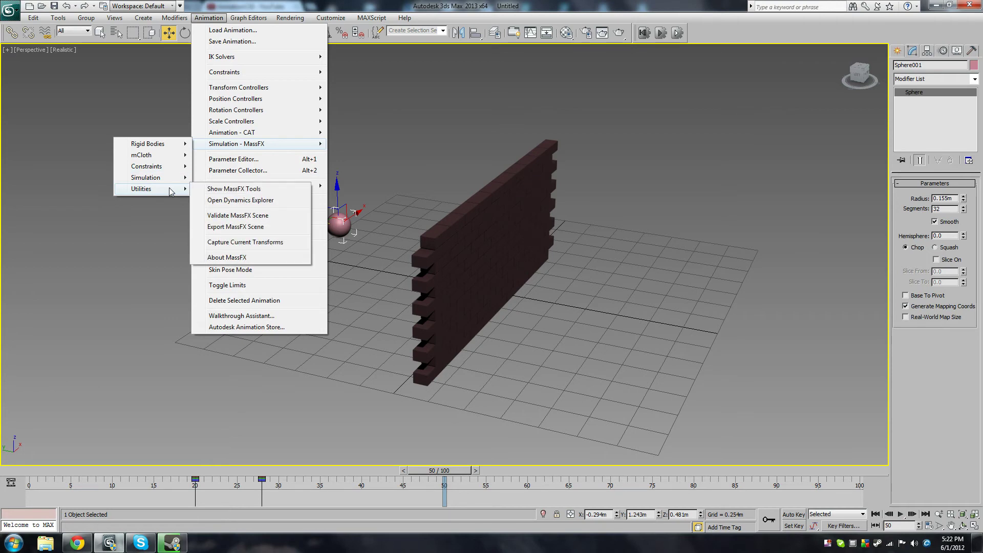
pyautogui.click(213, 193)
pyautogui.moveTo(230, 184); pyautogui.dragTo(116, 231)
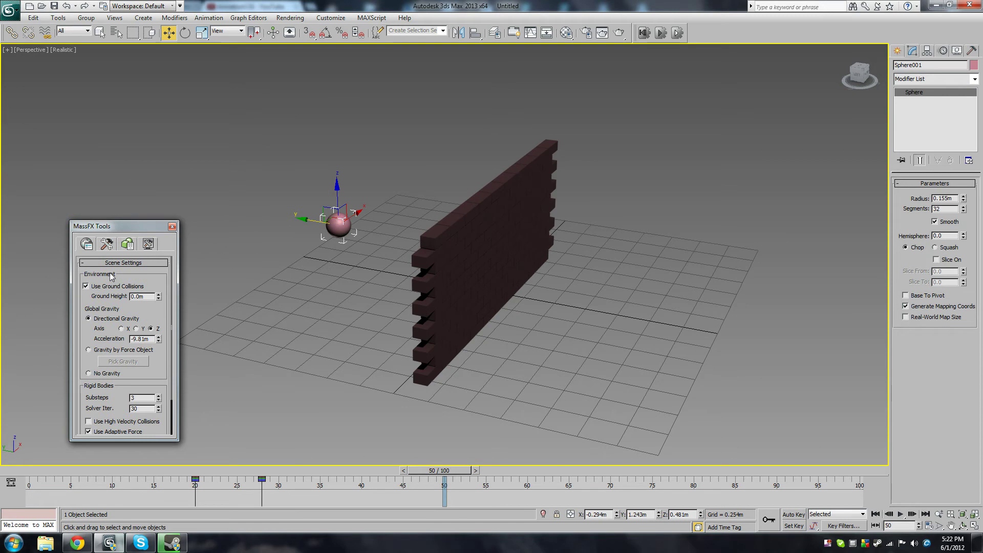
# Browse the four MassFX Tools tabs, ending on World Parameters: ground collisions on, gravity -9.8m along Z
pyautogui.click(89, 246)
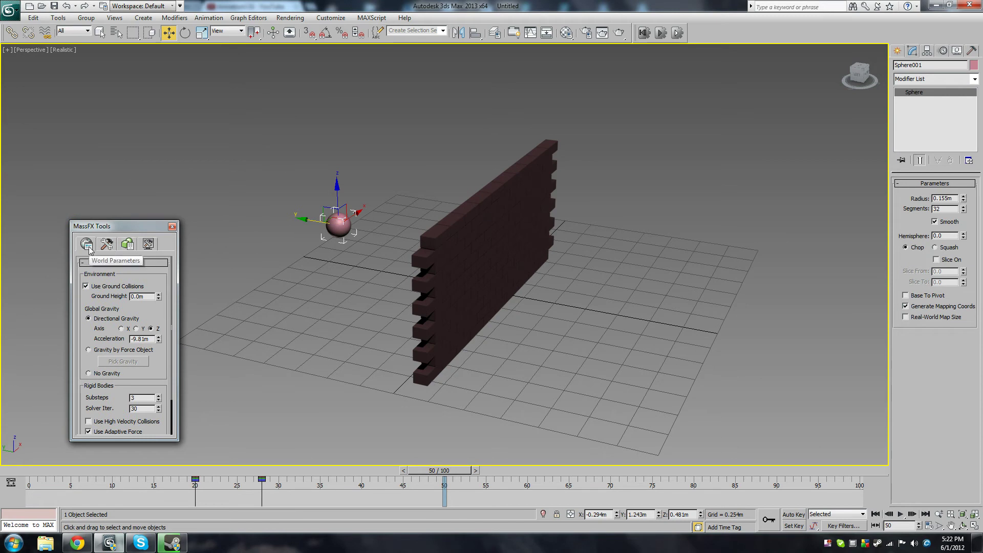
pyautogui.click(109, 244)
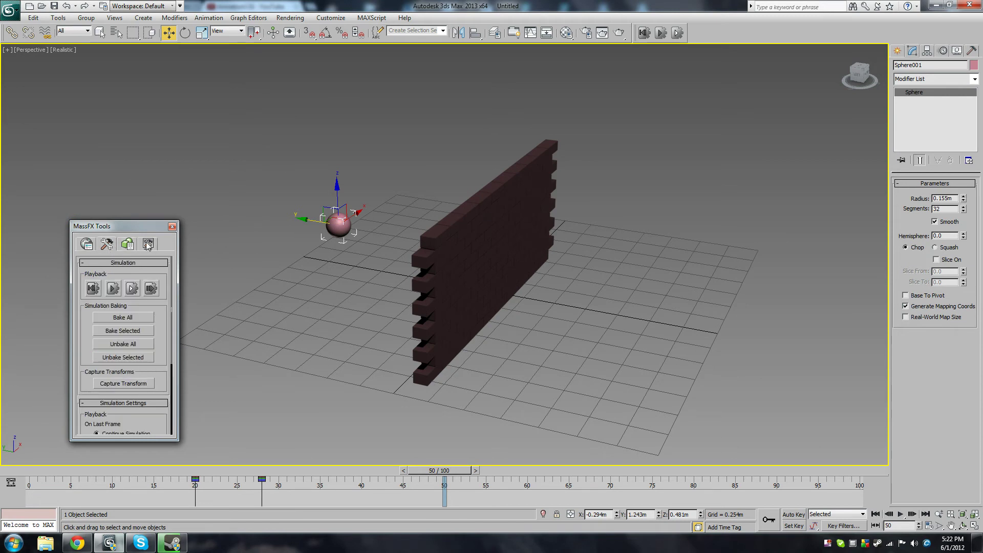
pyautogui.click(128, 246)
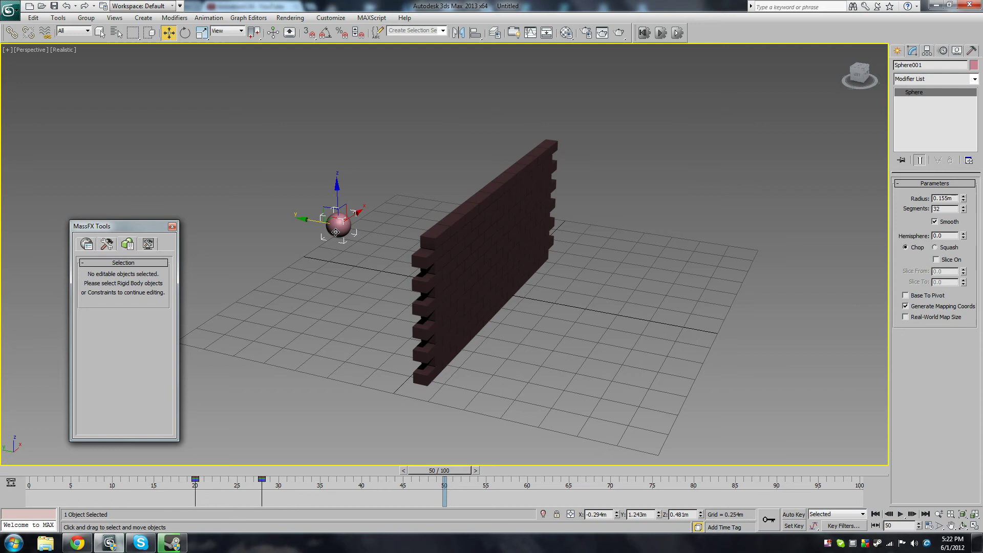
pyautogui.click(148, 244)
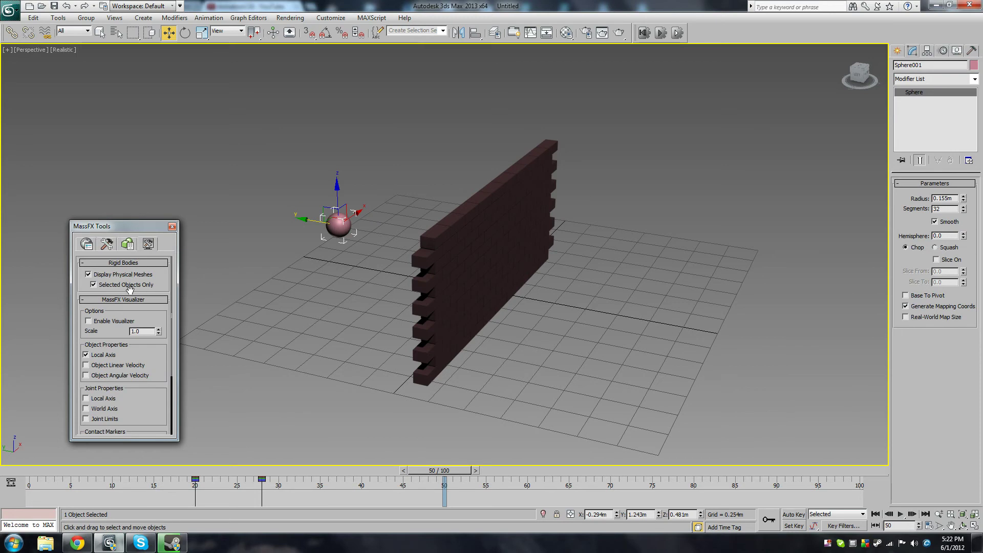
pyautogui.click(86, 244)
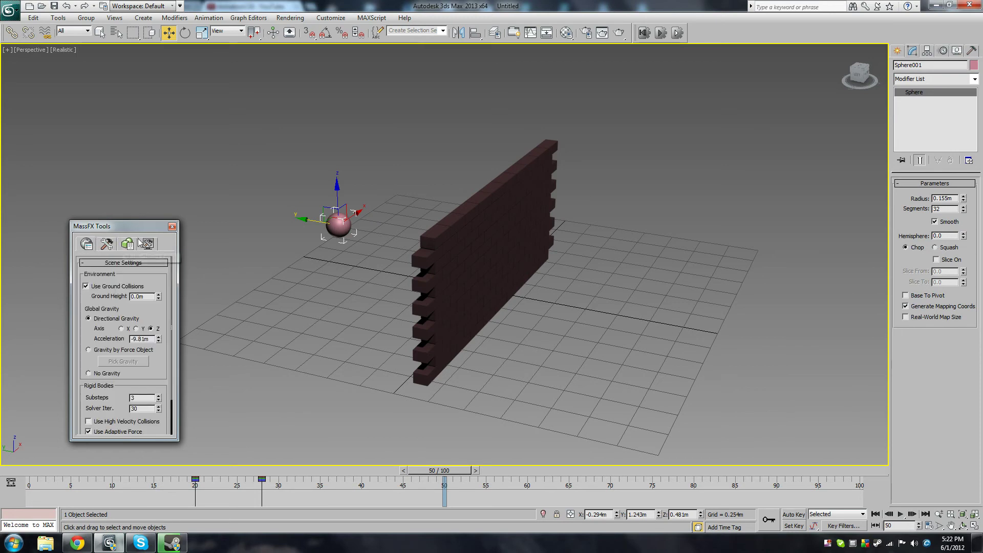
pyautogui.moveTo(343, 191); pyautogui.dragTo(363, 204, button='middle')
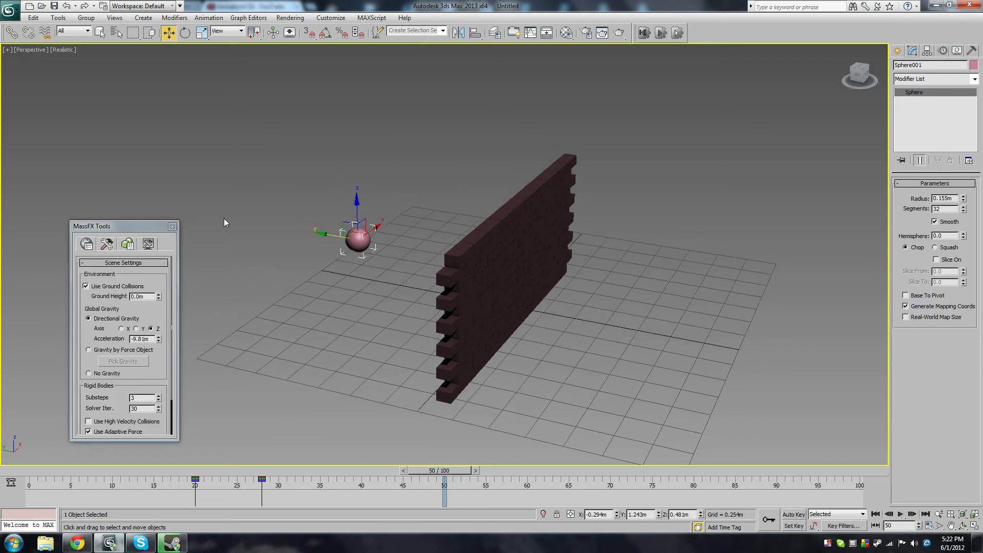
# Marquee-select all 120 bricks and Set Selected as Dynamic Rigid Body from Simulation - MassFX > Rigid Bodies
pyautogui.click(413, 105)
pyautogui.moveTo(403, 83); pyautogui.dragTo(615, 450)
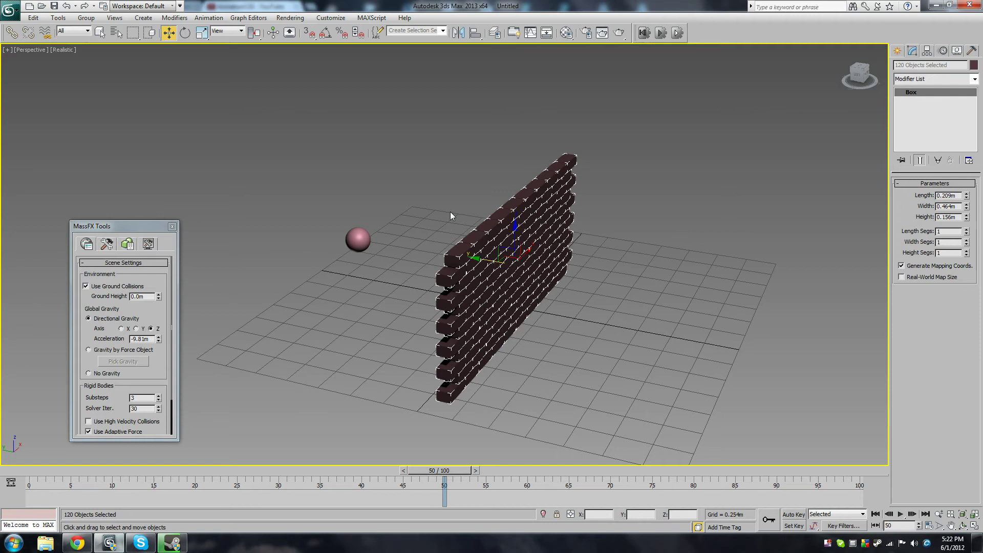
pyautogui.click(217, 19)
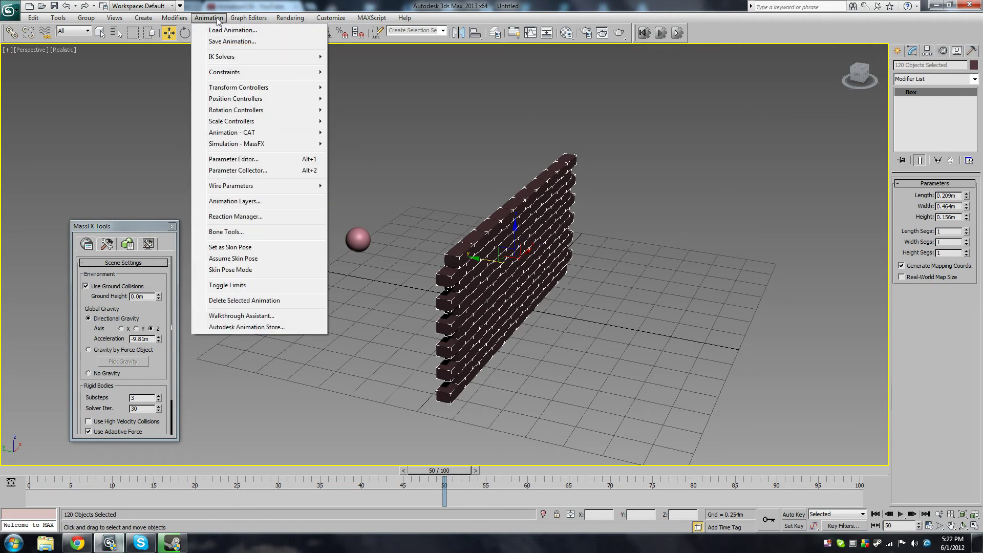
pyautogui.moveTo(241, 148)
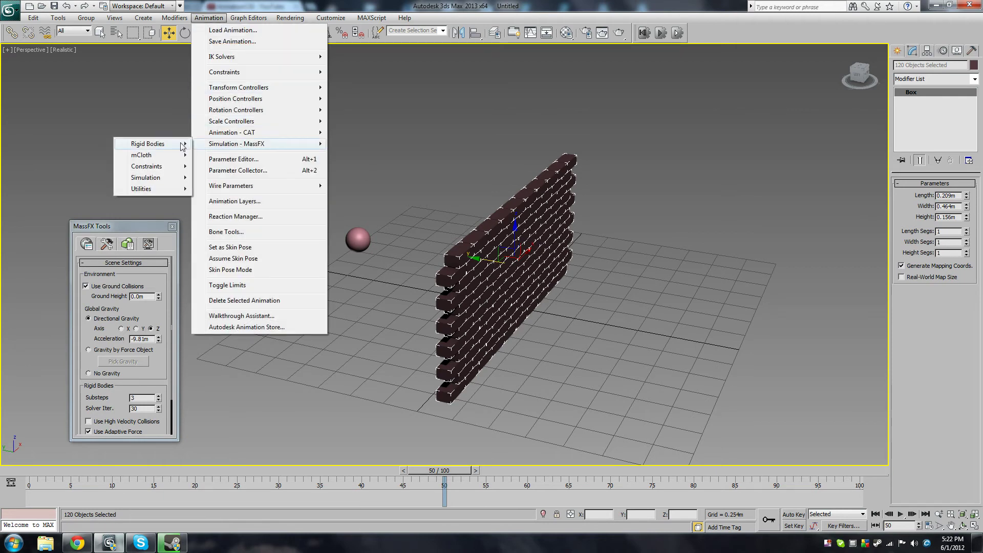
pyautogui.moveTo(182, 147)
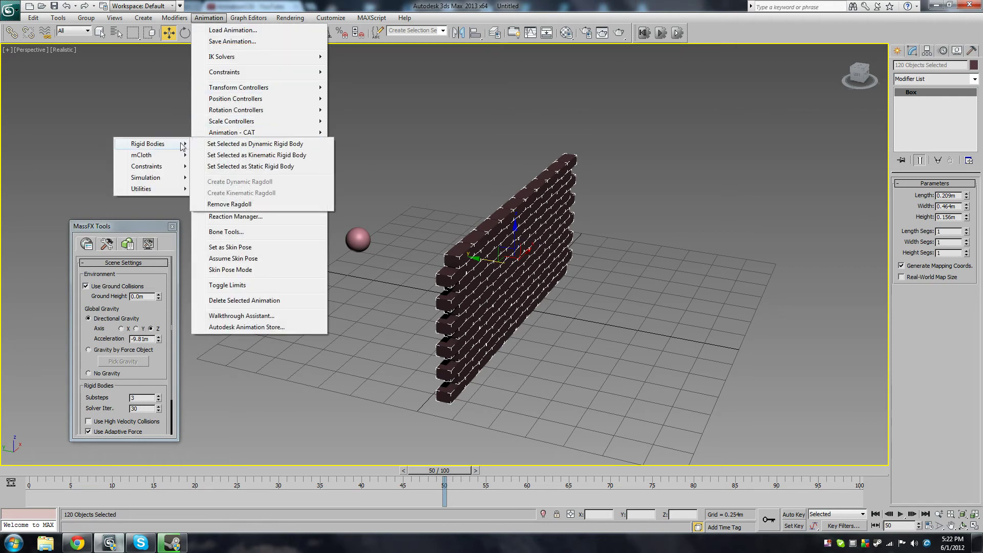
pyautogui.click(235, 148)
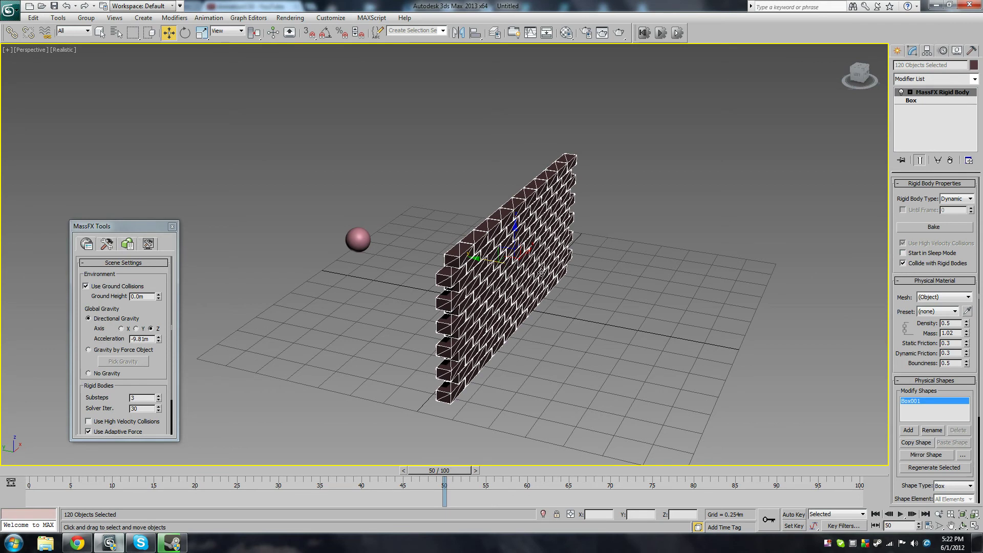
pyautogui.keyDown('alt'); pyautogui.moveTo(541, 272); pyautogui.dragTo(794, 205, button='middle'); pyautogui.keyUp('alt')
# Apply the Concrete physical material preset (density 8.0, bounciness 0.1), keeping the Object collision mesh
pyautogui.scroll(3, 840, 196)
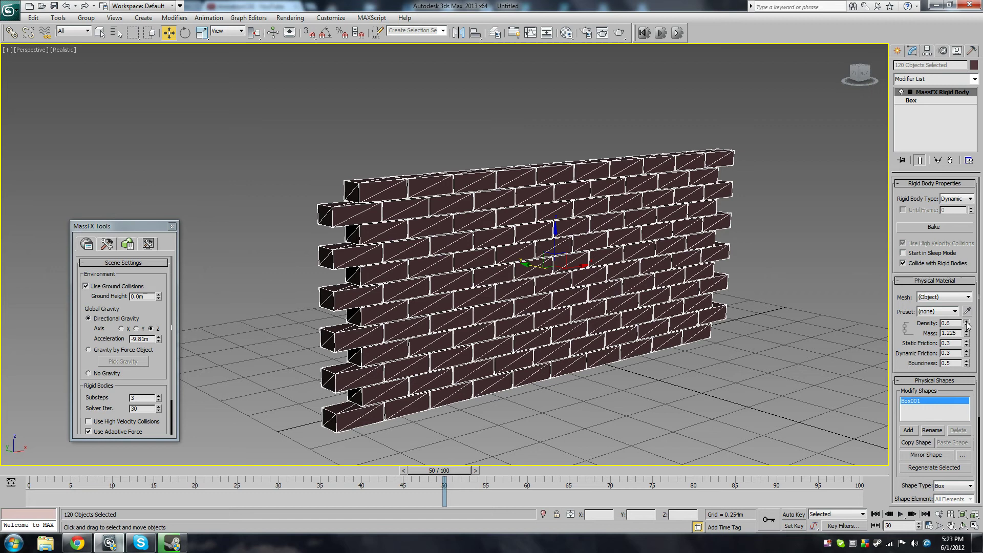
pyautogui.click(967, 321)
pyautogui.click(954, 311)
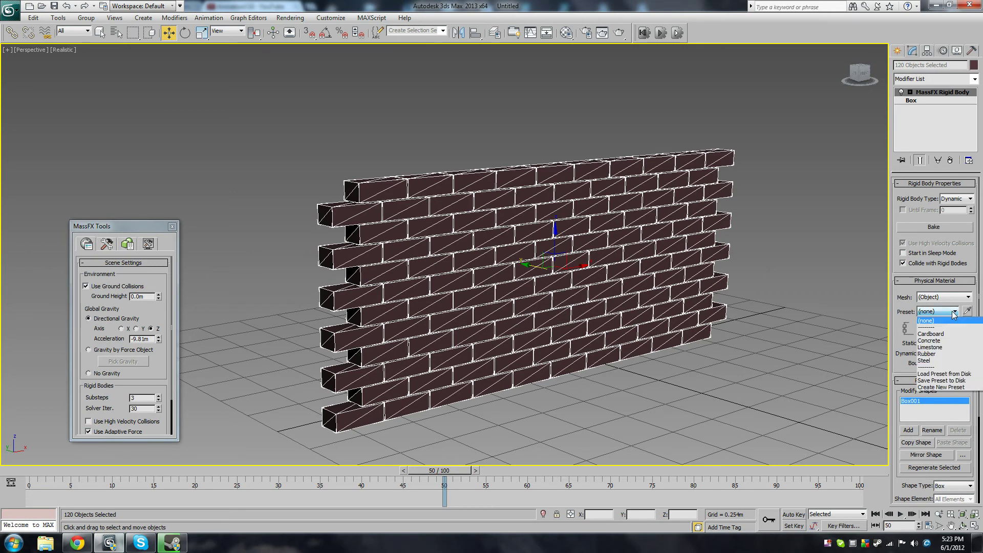
pyautogui.click(935, 341)
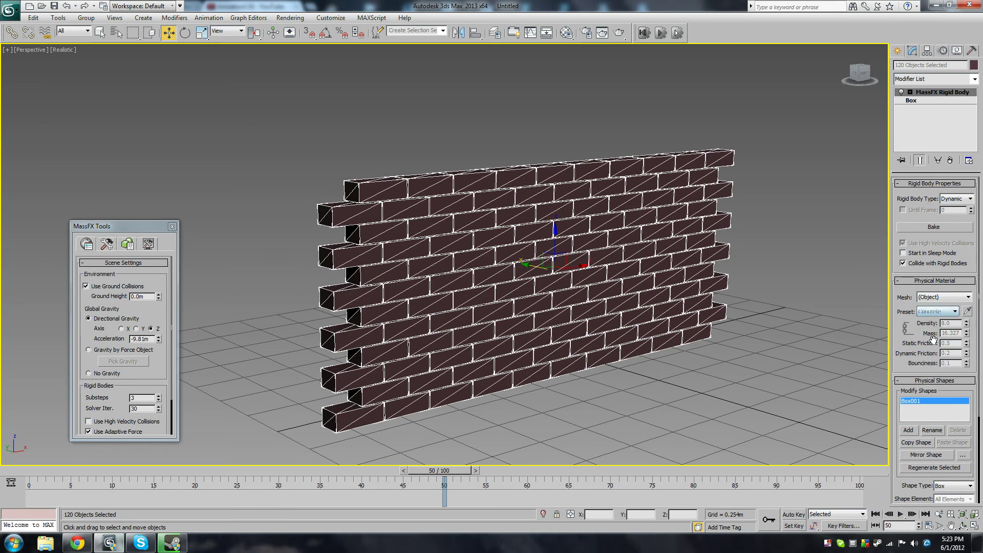
pyautogui.click(926, 299)
pyautogui.click(927, 306)
pyautogui.hotkey('ctrl', 'r')
# Rewind to frame 17 and select the pink sphere, framing it in view
pyautogui.moveTo(435, 300); pyautogui.dragTo(473, 296)
pyautogui.press('w')
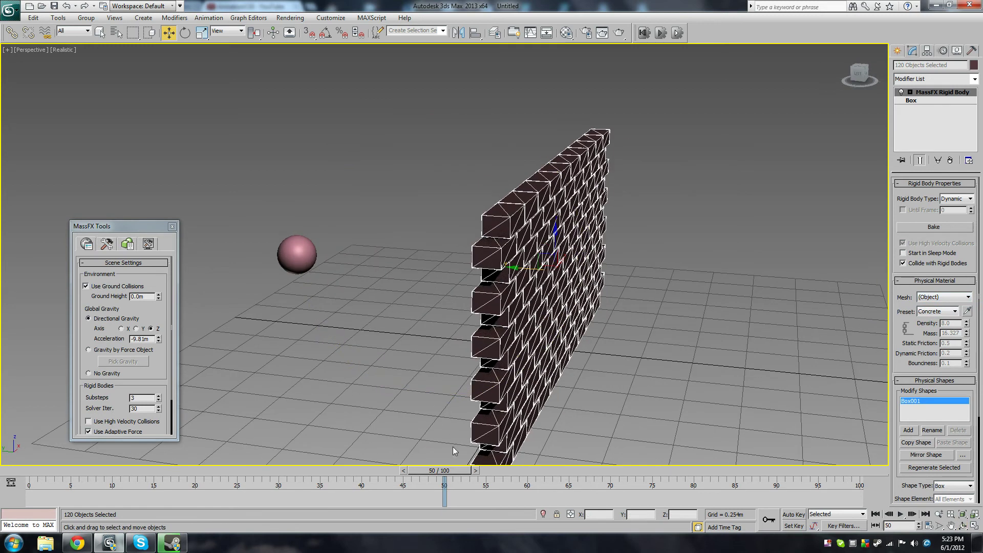
pyautogui.moveTo(442, 470); pyautogui.dragTo(169, 485)
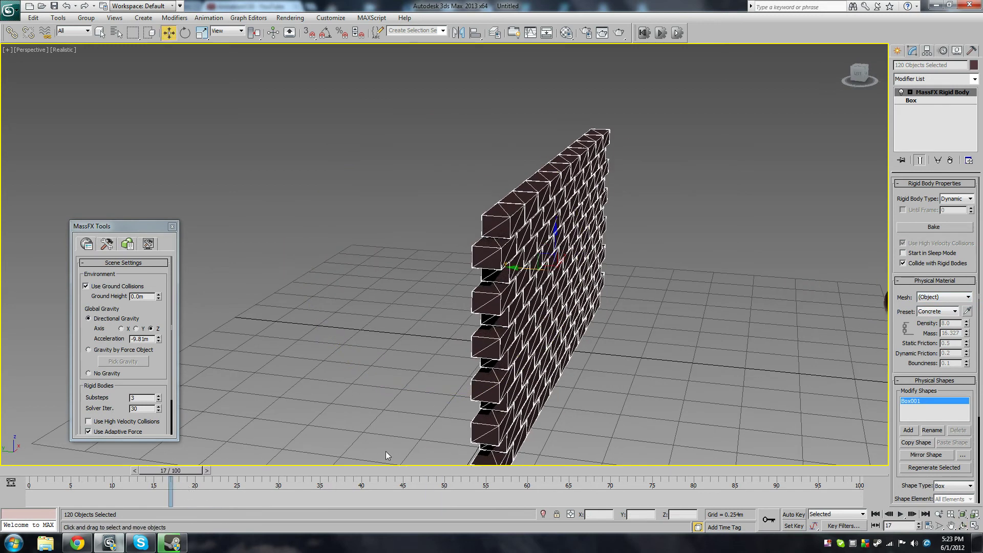
pyautogui.keyDown('alt'); pyautogui.moveTo(656, 337); pyautogui.dragTo(340, 309, button='middle'); pyautogui.keyUp('alt')
pyautogui.scroll(-3, 453, 257)
pyautogui.click(468, 258)
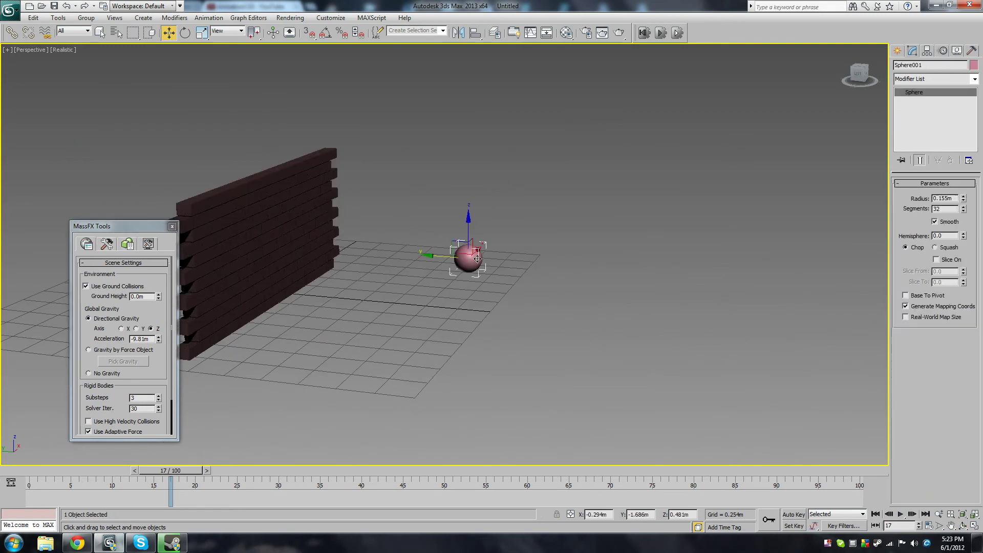
pyautogui.scroll(4, 478, 259)
pyautogui.moveTo(359, 265); pyautogui.dragTo(501, 268, button='middle')
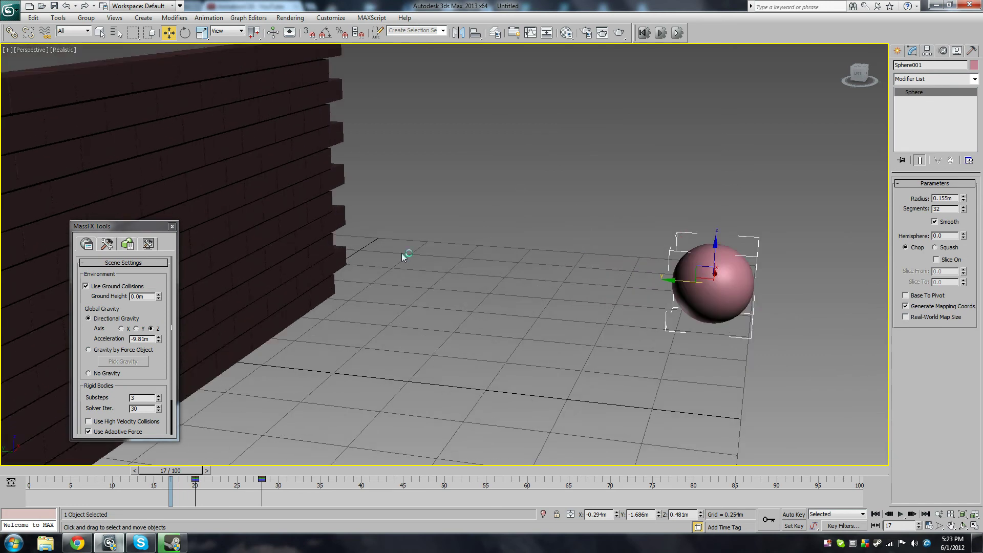
# Set the sphere as a Kinematic Rigid Body via Simulation - MassFX > Rigid Bodies
pyautogui.click(209, 17)
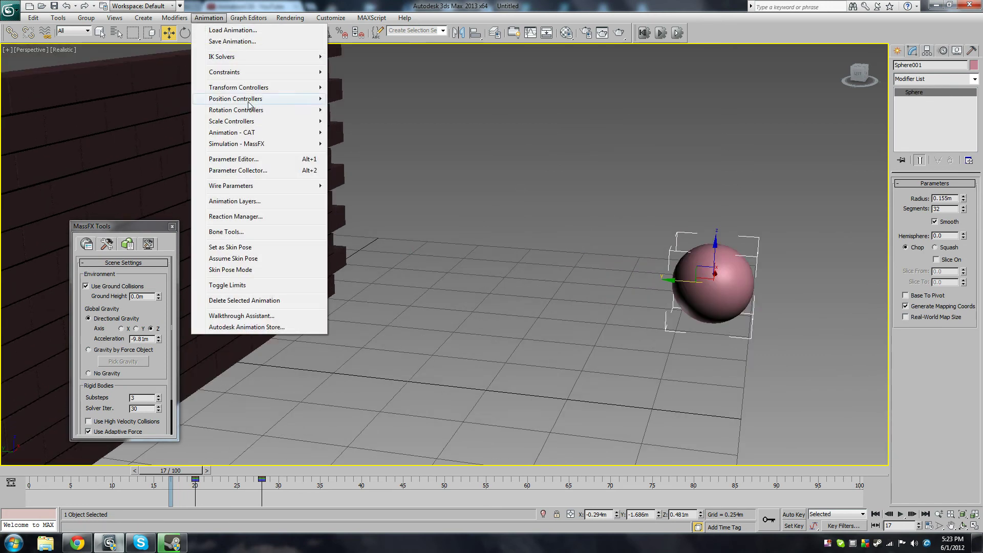
pyautogui.moveTo(244, 146)
pyautogui.moveTo(171, 147)
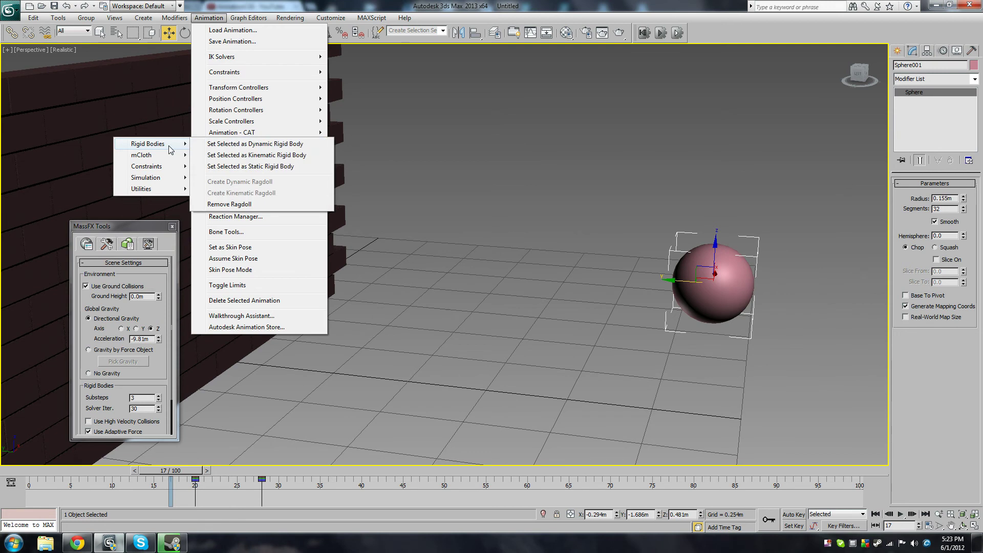
pyautogui.click(226, 157)
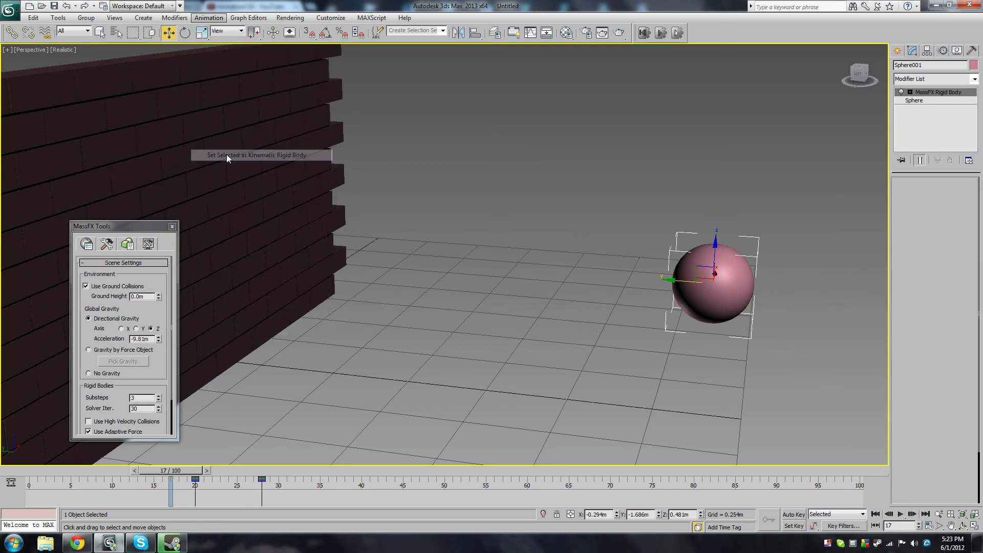
pyautogui.scroll(-6, 543, 276)
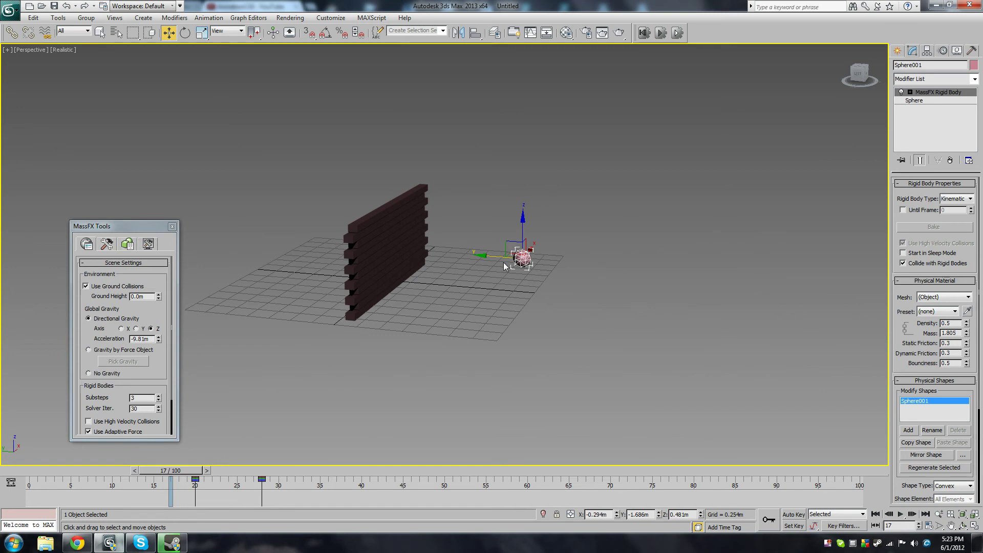
# Assign Sphere001 the Steel physical material preset (density 9.0, bounciness 0.4), then rewind to frame 0
pyautogui.scroll(5, 503, 262)
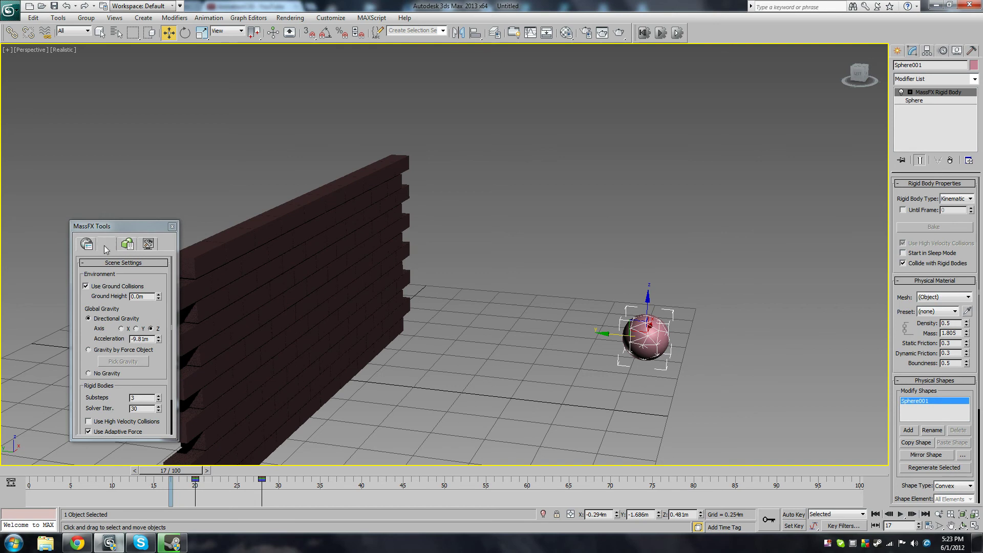
pyautogui.click(106, 244)
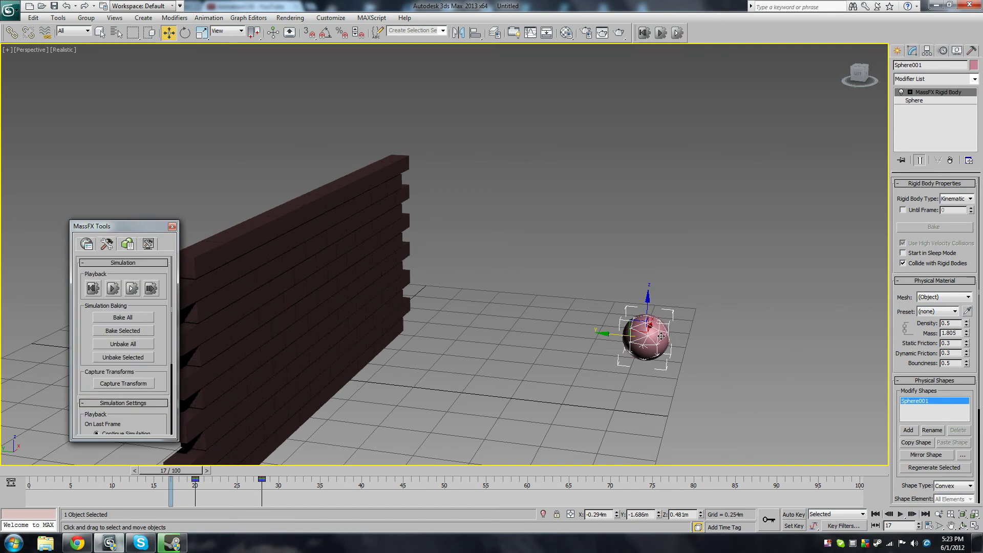
pyautogui.click(927, 312)
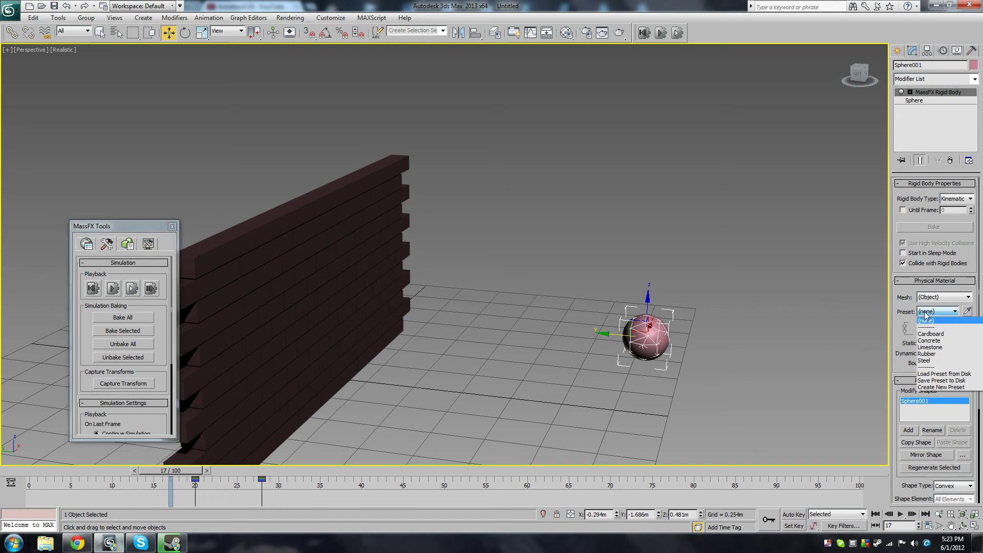
pyautogui.click(948, 360)
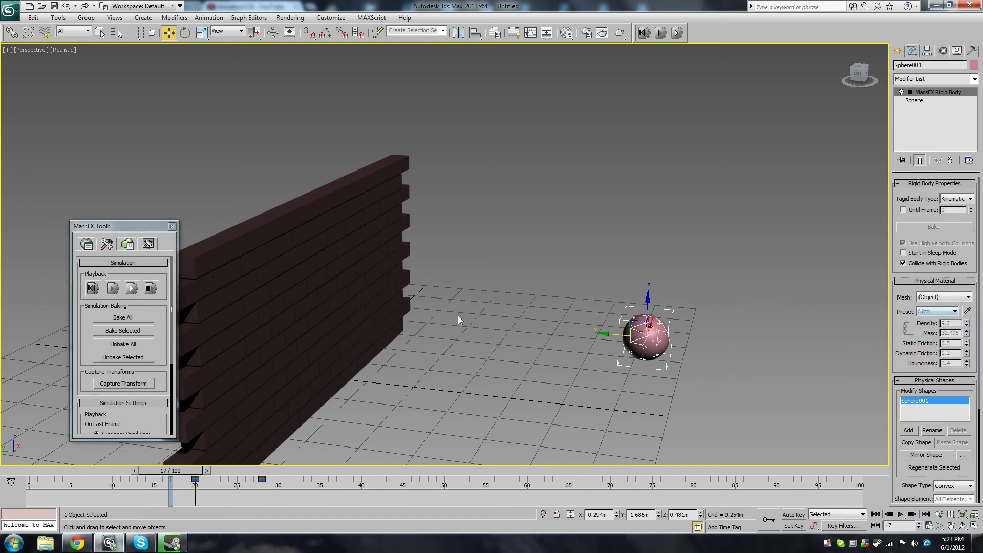
pyautogui.keyDown('alt'); pyautogui.moveTo(465, 308); pyautogui.dragTo(542, 247, button='middle'); pyautogui.keyUp('alt')
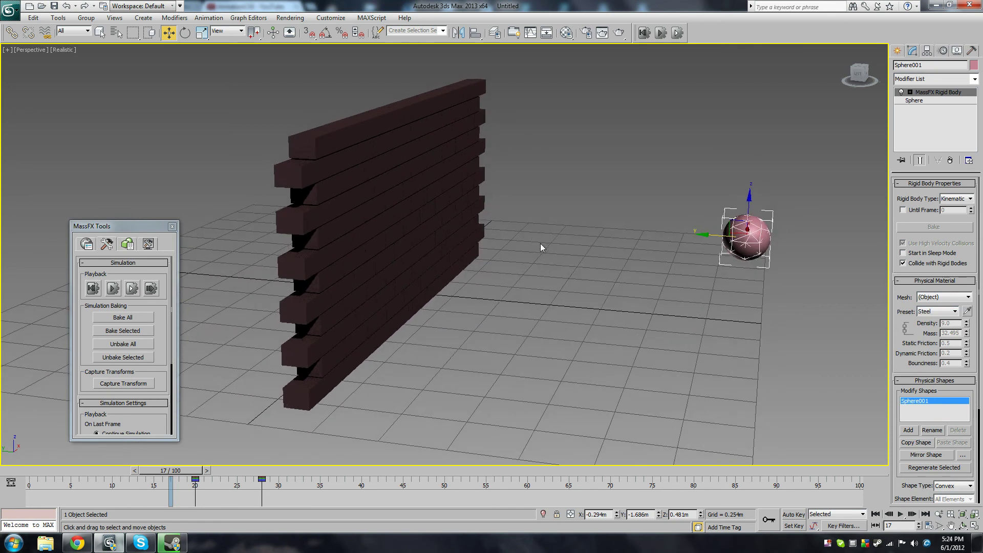
pyautogui.moveTo(195, 475); pyautogui.dragTo(2, 497)
# Extend the animation length to 150 frames and Bake All MassFX rigid bodies
pyautogui.press('w')
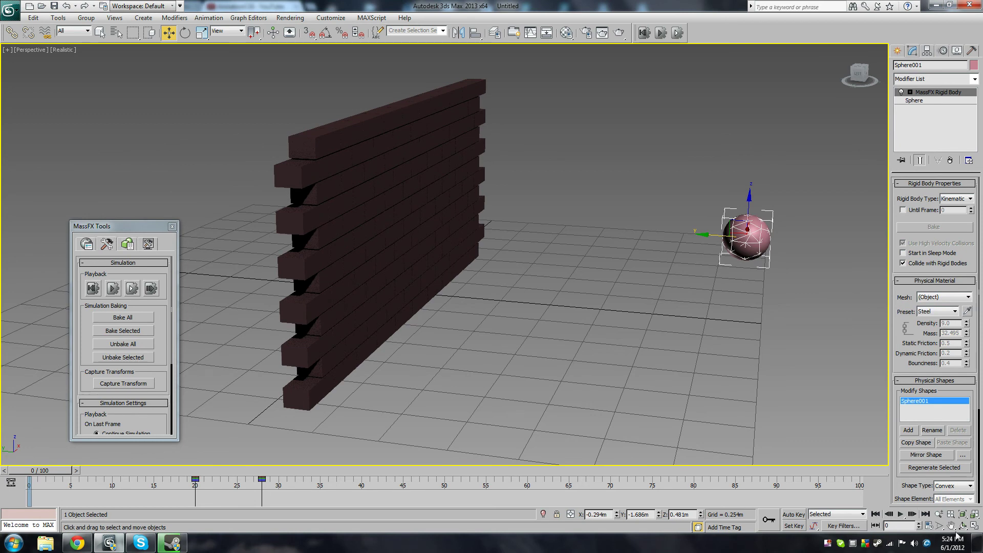
pyautogui.click(929, 528)
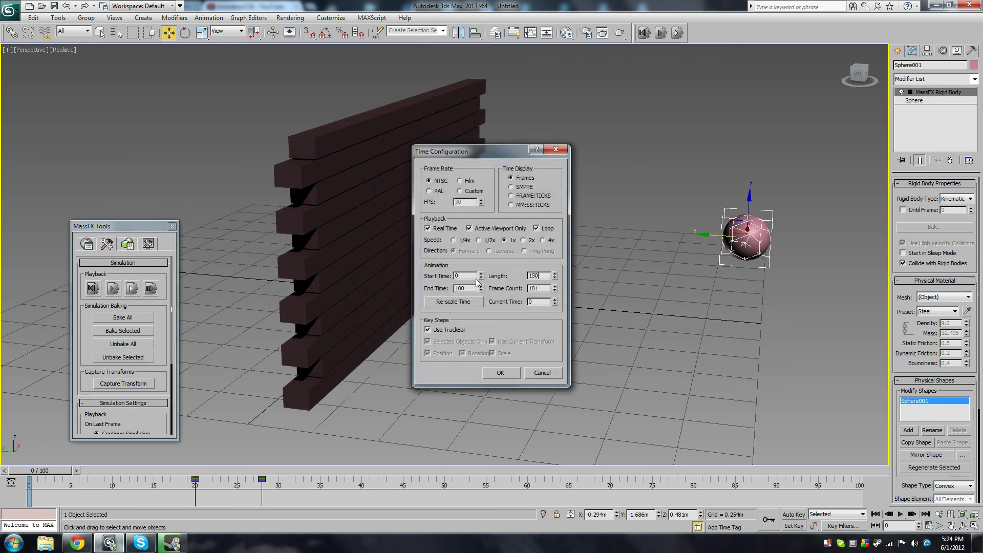
pyautogui.press('Return')
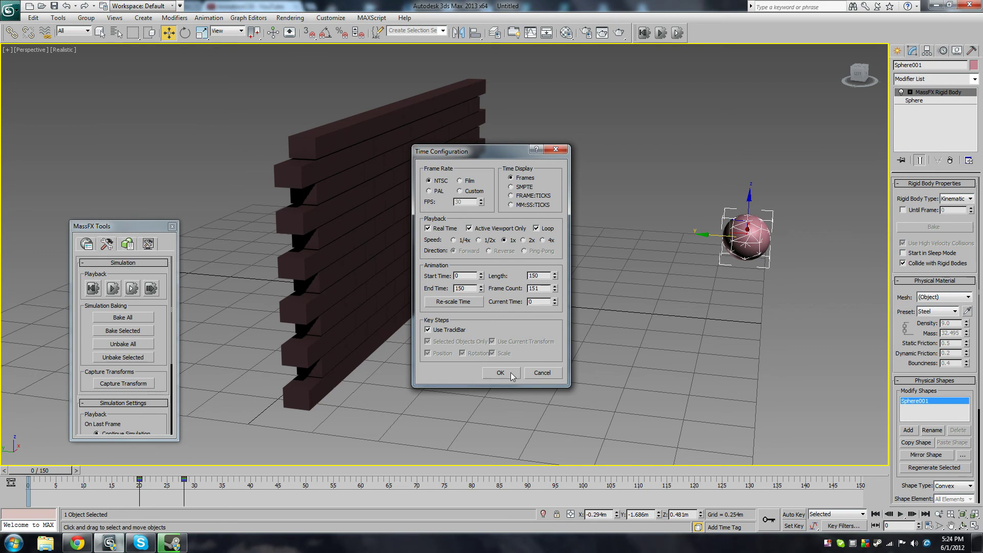
pyautogui.click(512, 373)
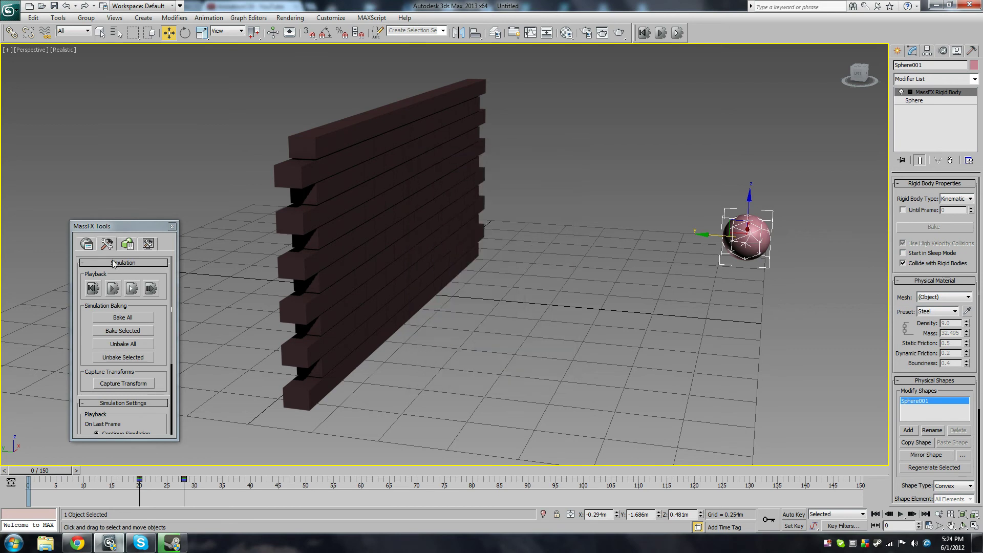
pyautogui.click(120, 319)
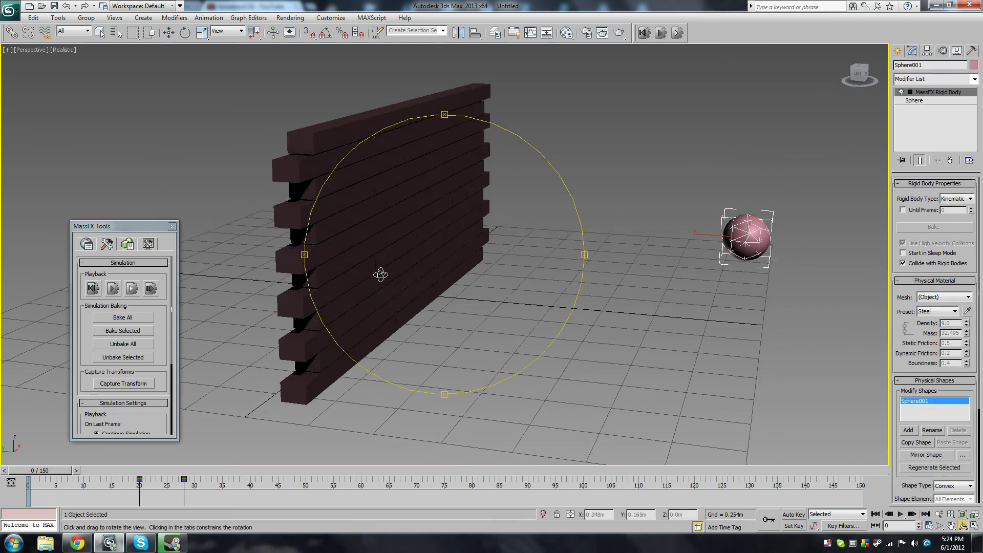
# Close MassFX Tools, select all 120 wall bricks, and preview the bake at frame 18
pyautogui.click(172, 226)
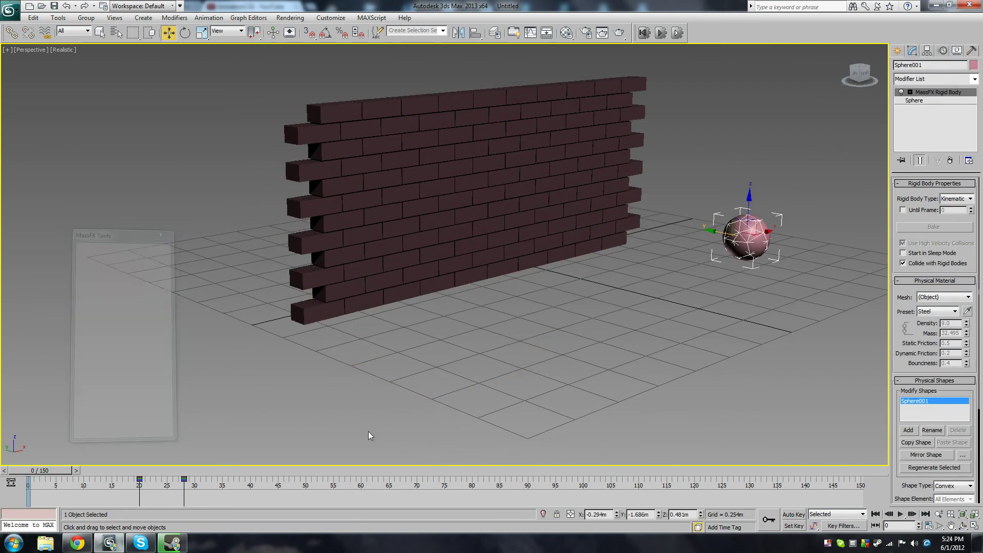
pyautogui.click(152, 86)
pyautogui.moveTo(201, 66); pyautogui.dragTo(667, 390)
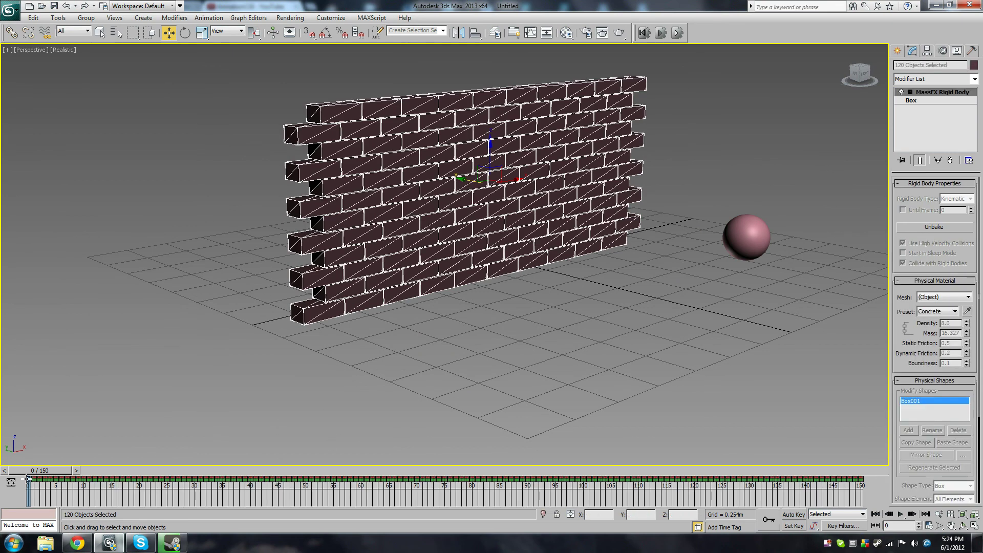
pyautogui.moveTo(28, 479)
pyautogui.mouseDown()
pyautogui.moveTo(681, 479)
pyautogui.moveTo(894, 464)
pyautogui.moveTo(36, 470)
pyautogui.mouseUp()
# Orbit the Perspective view to inspect the wall edge-on and diagonally
pyautogui.press('w')
pyautogui.hotkey('ctrl', 'r')
pyautogui.moveTo(404, 264); pyautogui.dragTo(421, 243)
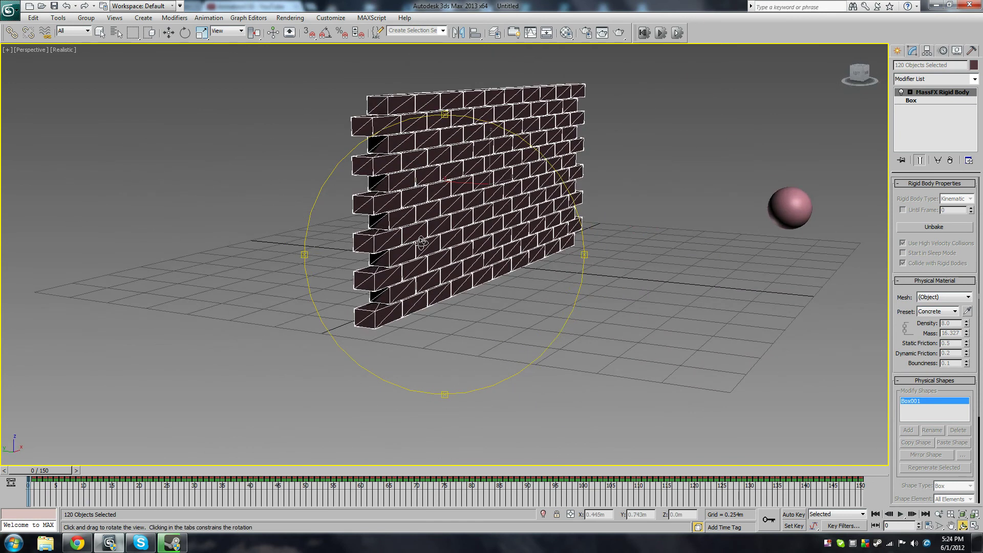
pyautogui.moveTo(422, 244)
pyautogui.mouseDown()
pyautogui.moveTo(442, 247)
pyautogui.moveTo(420, 261)
pyautogui.moveTo(410, 251)
pyautogui.moveTo(419, 252)
pyautogui.mouseUp()
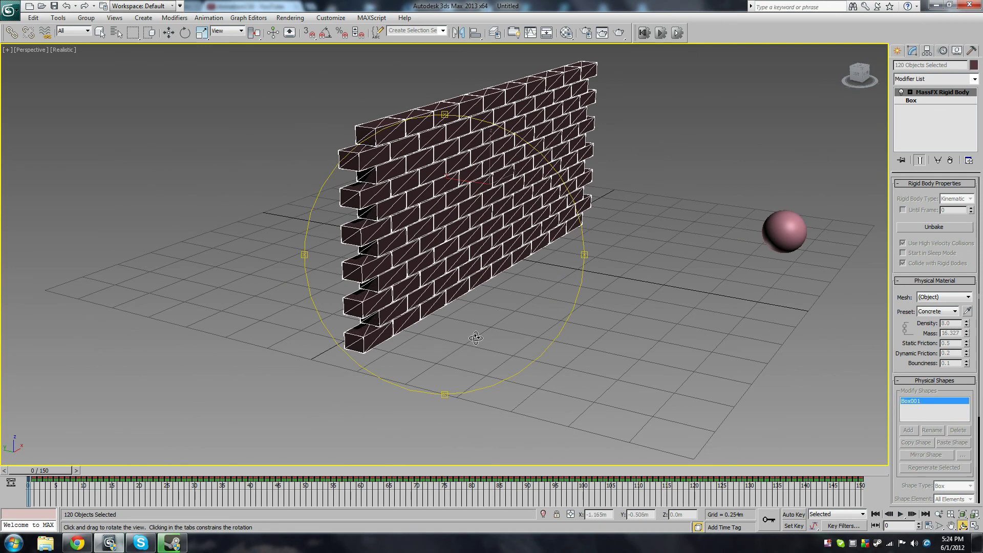
pyautogui.press('w')
pyautogui.keyDown('alt'); pyautogui.moveTo(420, 358); pyautogui.dragTo(441, 326, button='middle'); pyautogui.keyUp('alt')
pyautogui.scroll(-5, 440, 325)
# Deselect everything, turn off edged faces, and play then stop the baked smash animation
pyautogui.scroll(3, 440, 325)
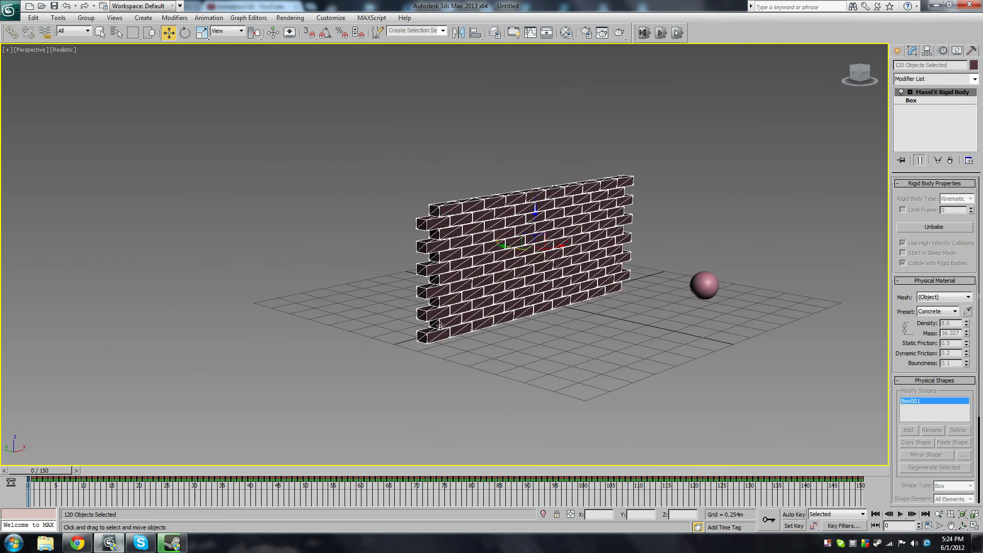
pyautogui.click(499, 376)
pyautogui.press('F3')
pyautogui.press('F3')
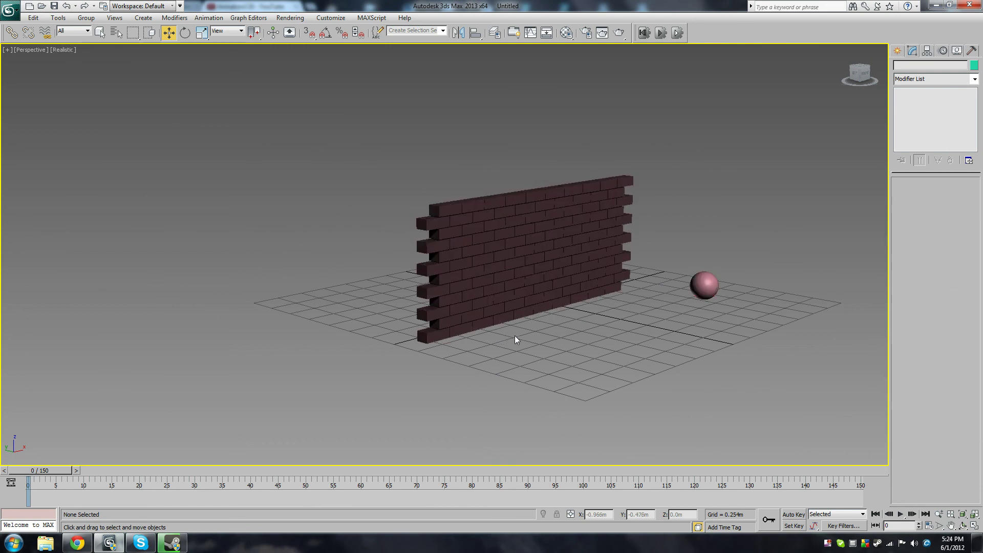
pyautogui.press('/')
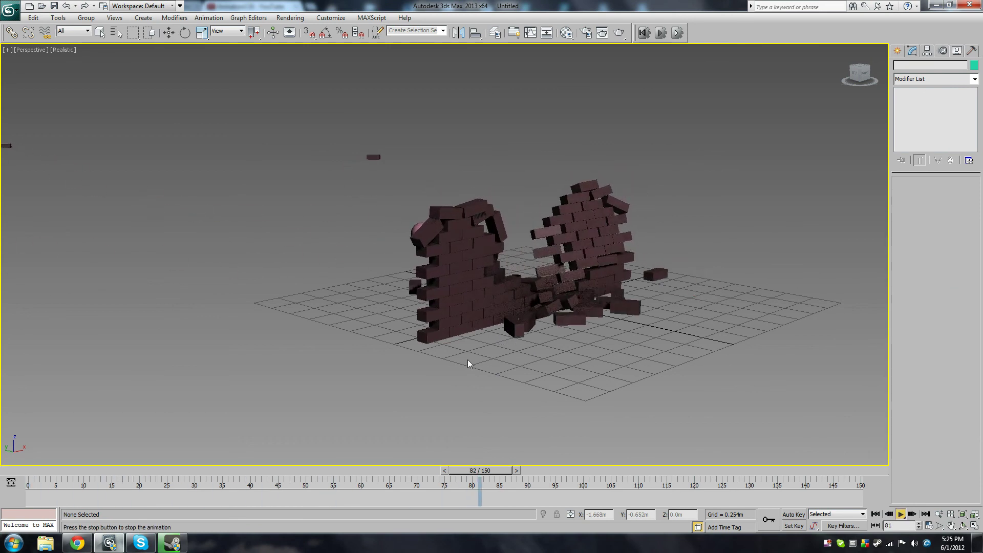
pyautogui.press('/')
pyautogui.press('w')
# Scrub back to frame 24, select a flying brick, and orbit the view up-left
pyautogui.moveTo(572, 470); pyautogui.dragTo(283, 402)
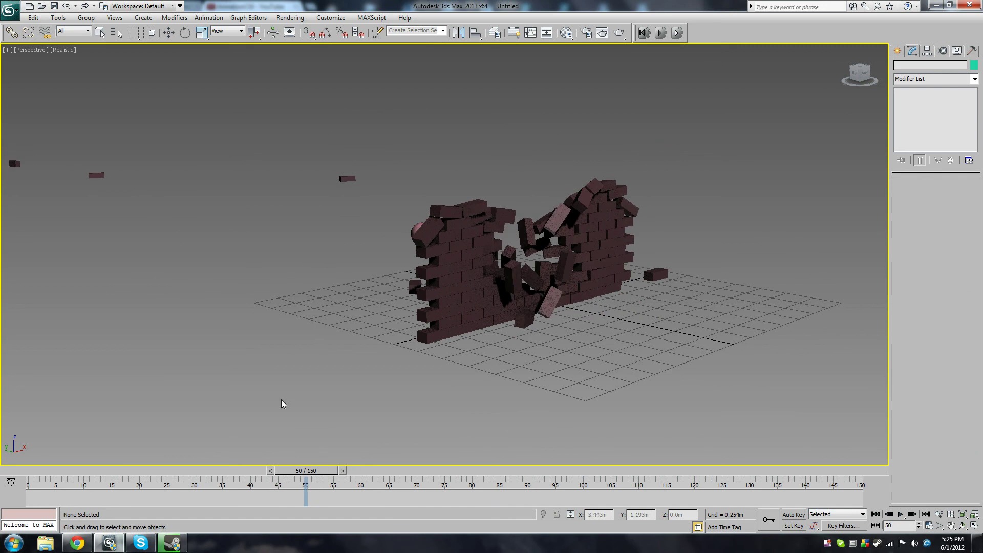
pyautogui.click(95, 187)
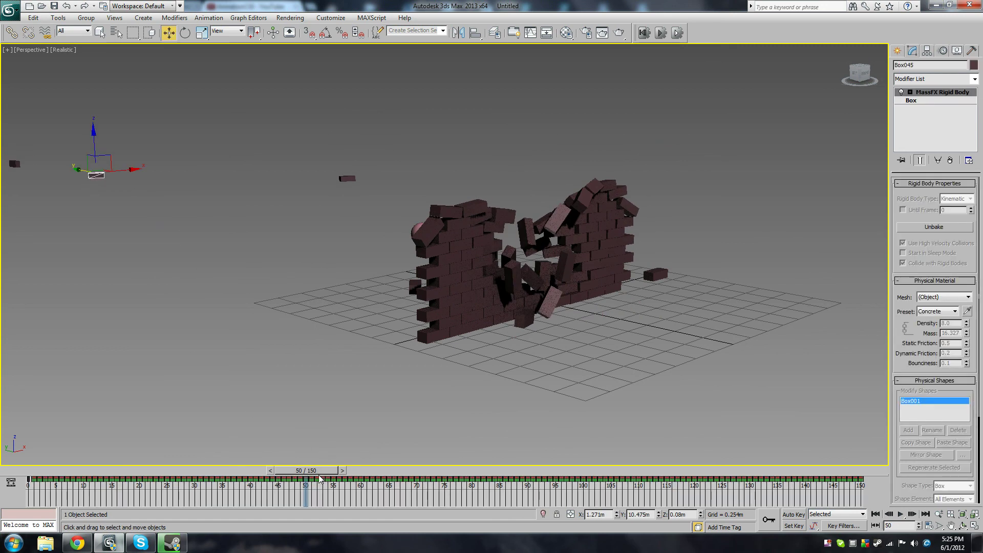
pyautogui.moveTo(320, 473); pyautogui.dragTo(234, 471)
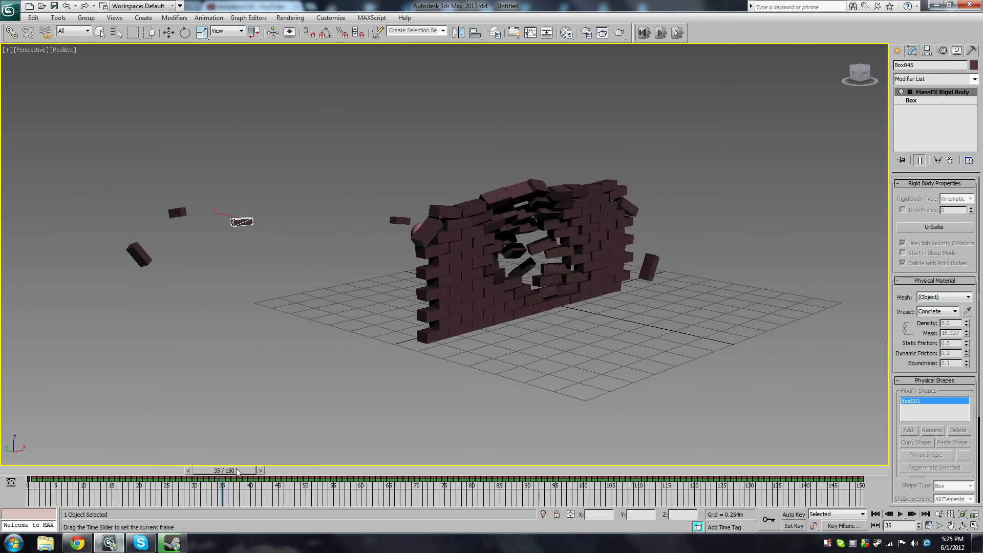
pyautogui.press('w')
pyautogui.hotkey('ctrl', 'r')
pyautogui.moveTo(379, 361); pyautogui.dragTo(426, 304)
# Select a brick on top of the wall and orbit to face the wall head-on
pyautogui.rightClick(426, 304)
pyautogui.keyDown('alt'); pyautogui.moveTo(433, 323); pyautogui.dragTo(412, 303, button='middle'); pyautogui.keyUp('alt')
pyautogui.click(405, 262)
pyautogui.keyDown('alt'); pyautogui.moveTo(405, 261); pyautogui.dragTo(394, 361, button='middle'); pyautogui.keyUp('alt')
pyautogui.scroll(3, 393, 361)
# Scrub the timeline from frame 7 through the top bricks falling to frame 104
pyautogui.moveTo(224, 470); pyautogui.dragTo(157, 470)
pyautogui.moveTo(435, 287)
pyautogui.keyDown('alt'); pyautogui.mouseDown(button='middle')
pyautogui.moveTo(474, 286)
pyautogui.moveTo(426, 293)
pyautogui.mouseUp(button='middle'); pyautogui.keyUp('alt')
pyautogui.scroll(-3, 474, 285)
pyautogui.scroll(5, 426, 292)
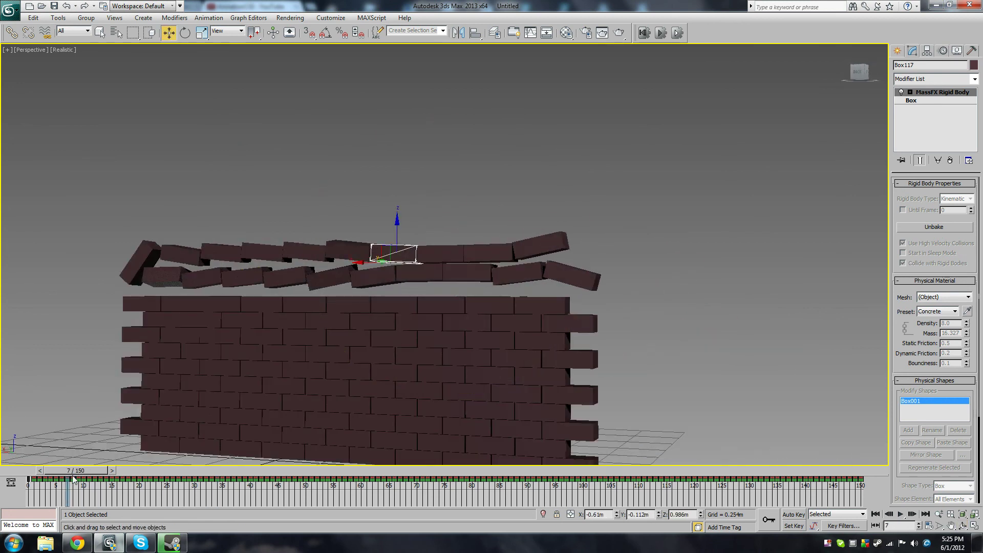
pyautogui.moveTo(55, 474); pyautogui.dragTo(11, 470)
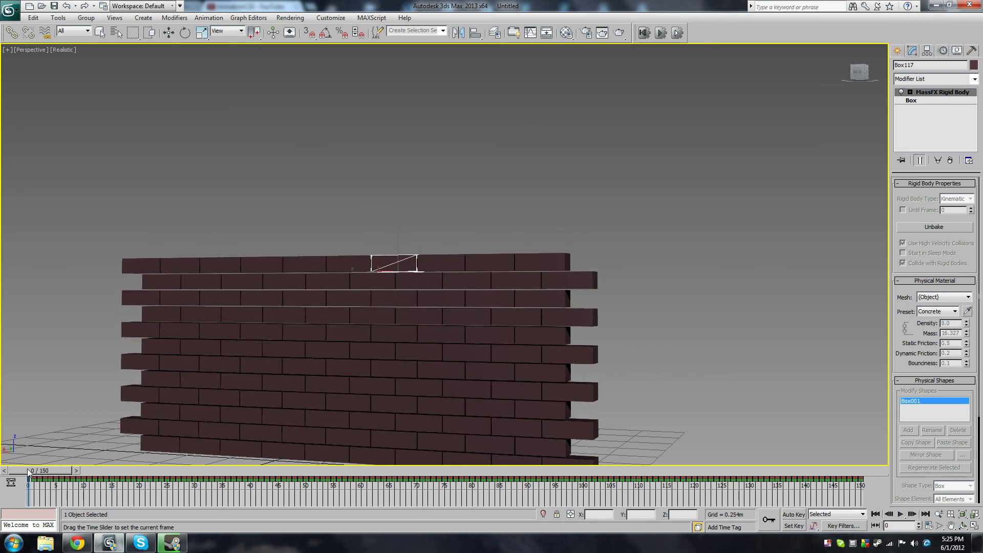
pyautogui.moveTo(45, 472); pyautogui.dragTo(578, 472)
# Orbit to view the collapsed wall's rubble heap from another side
pyautogui.hotkey('ctrl', 'r')
pyautogui.moveTo(353, 287); pyautogui.dragTo(305, 324)
pyautogui.press('w')
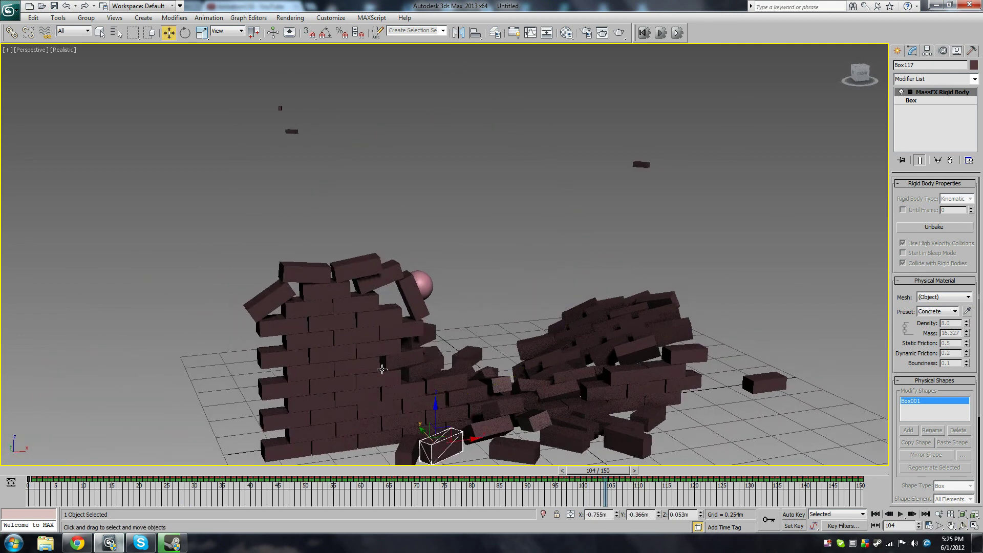